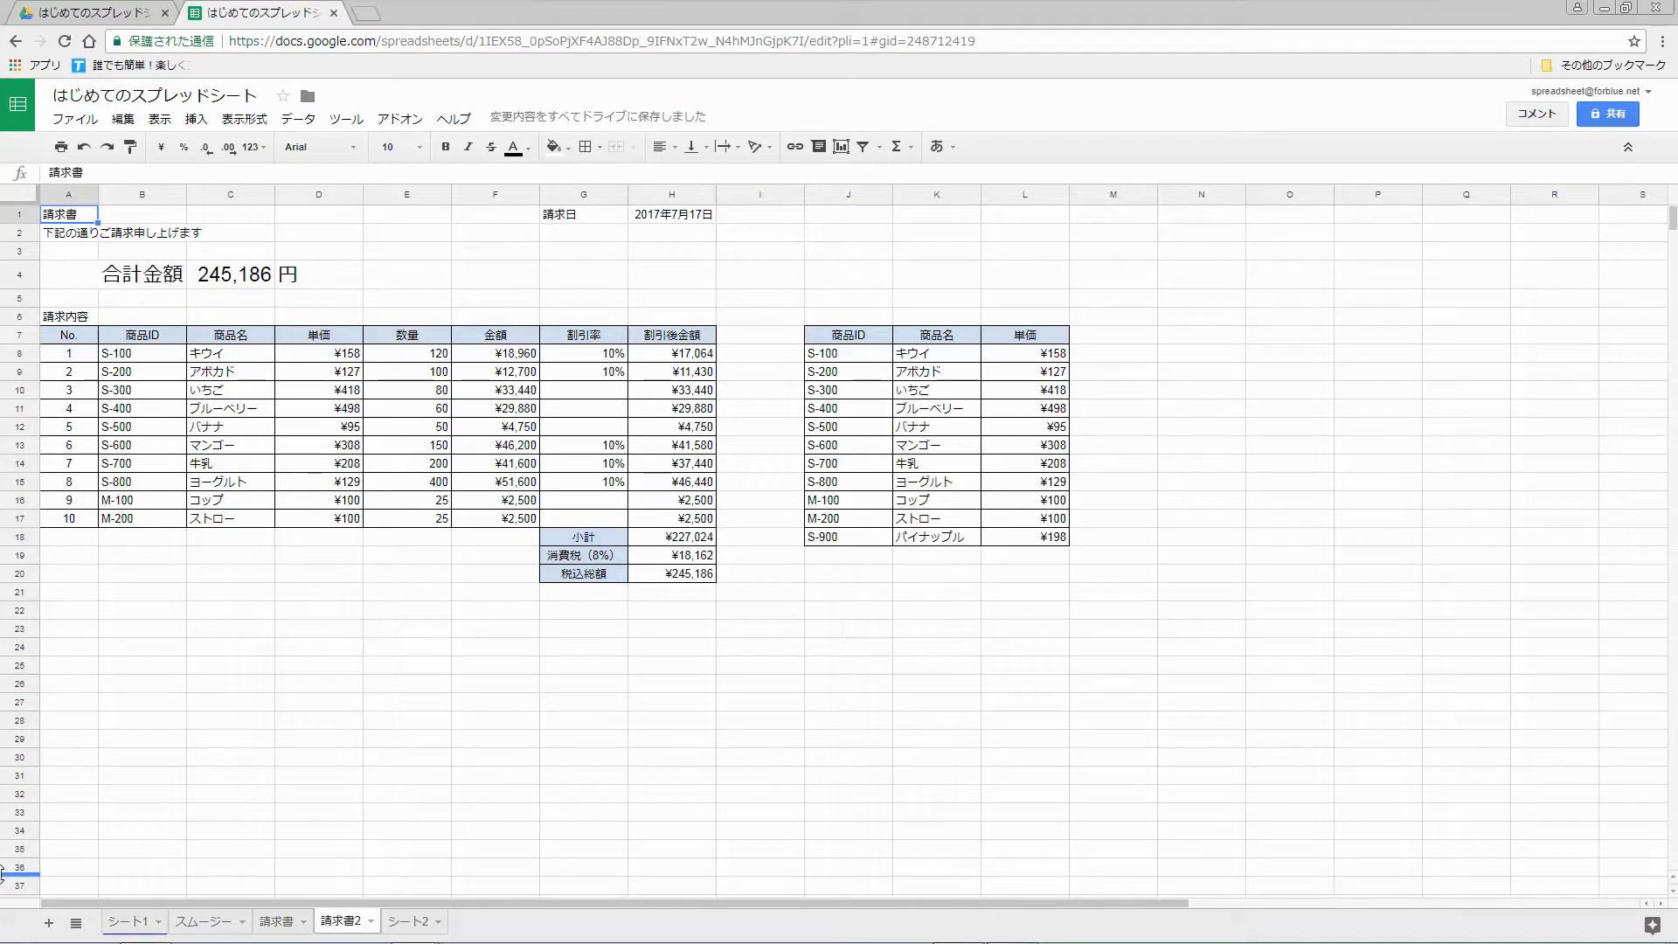
- Search every sheet for キウイ and jump to the matching product-table cell
{"action": "left_click", "coordinate": [135, 120]}
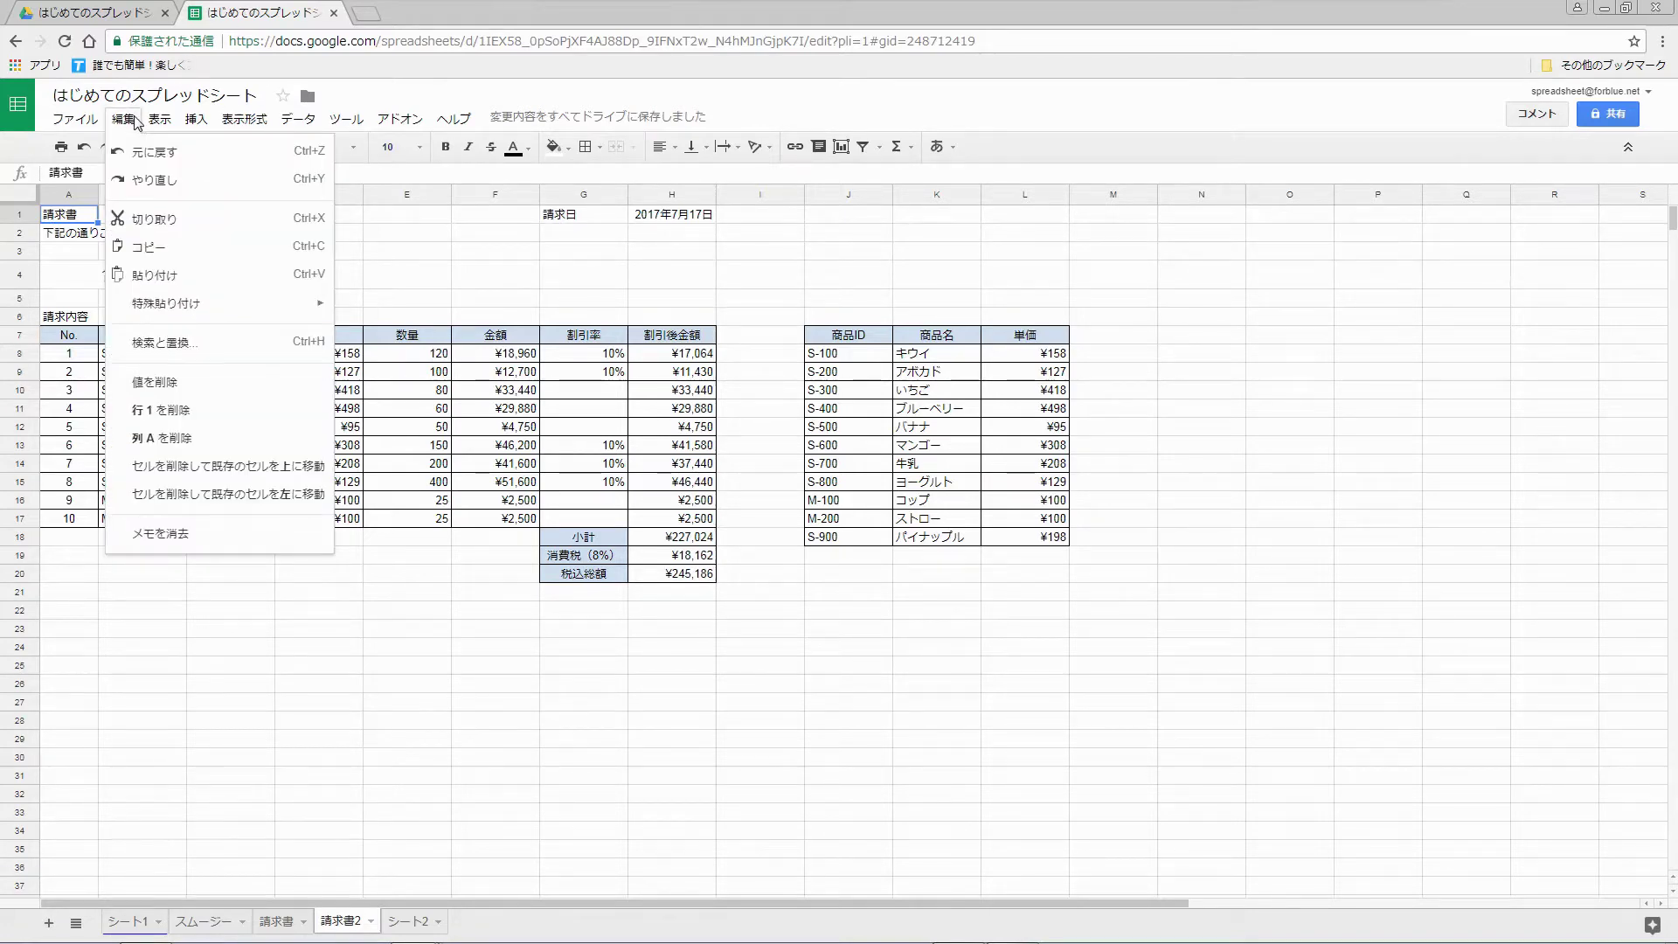
{"action": "left_click", "coordinate": [208, 350]}
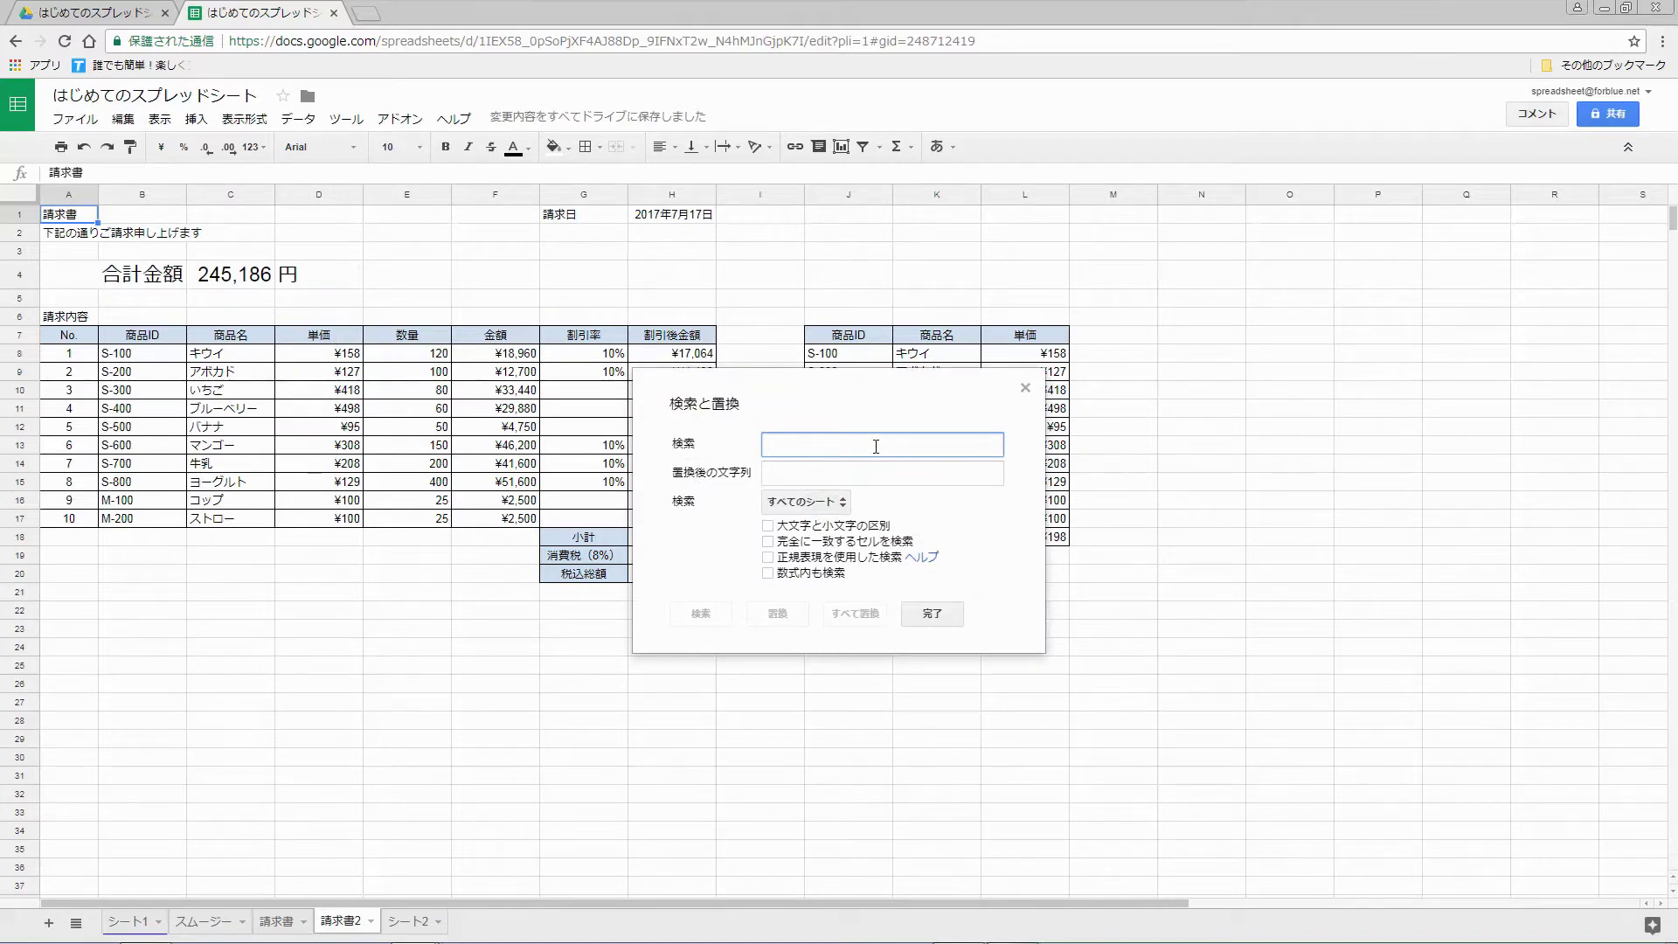
{"action": "type", "text": "キウイ"}
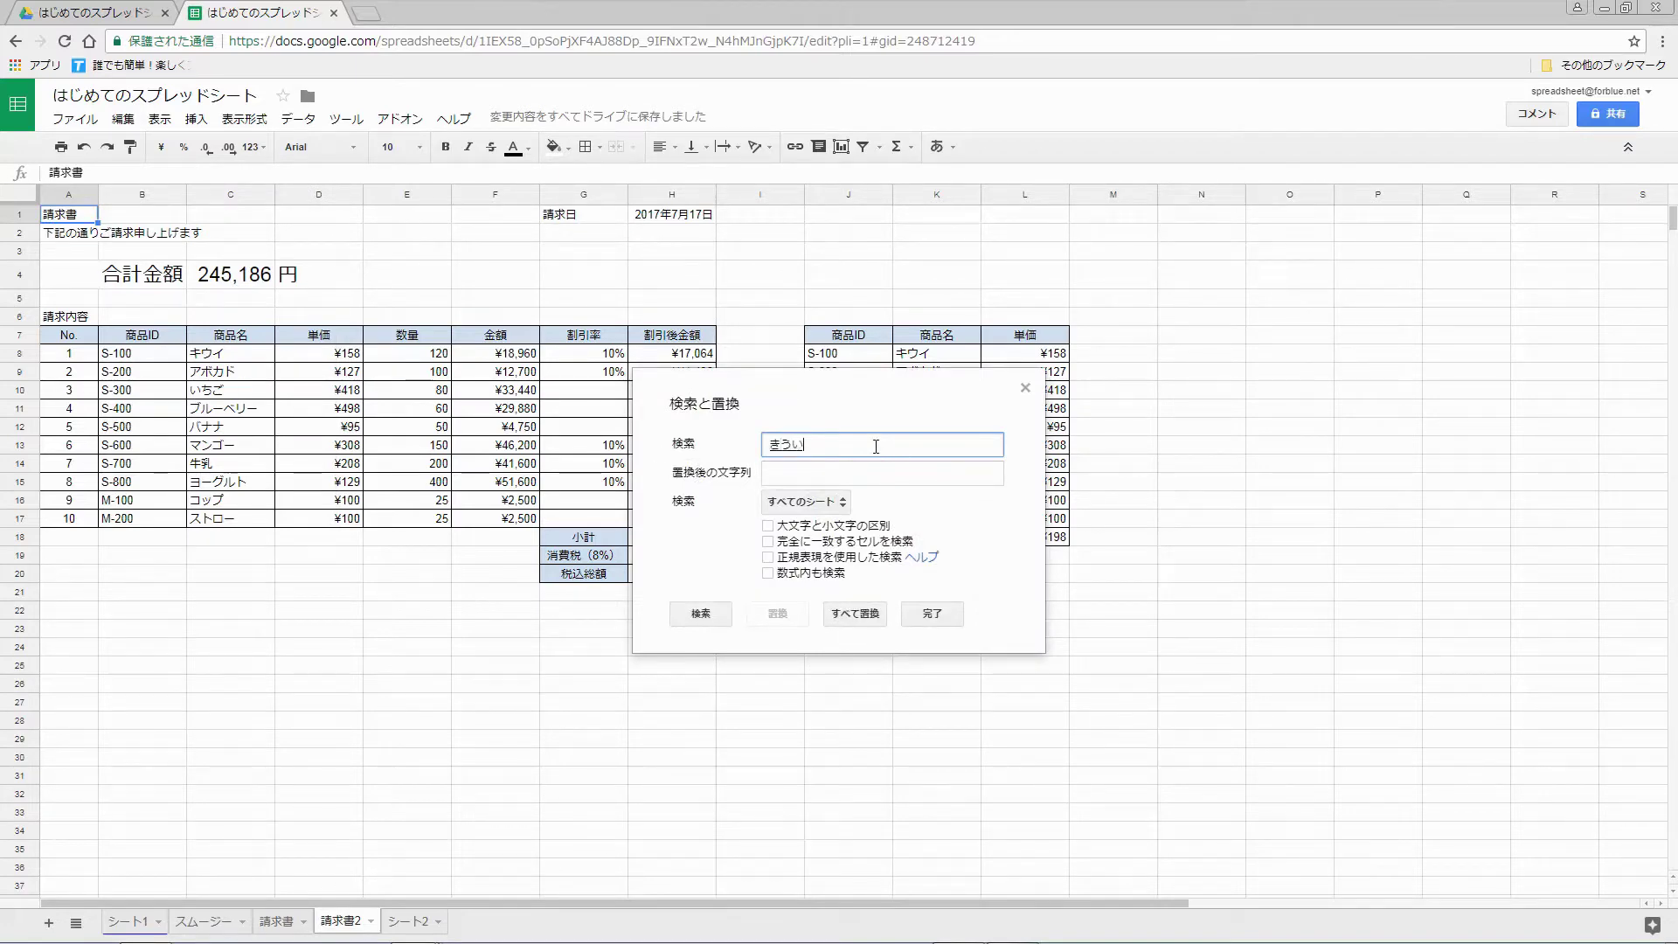
{"action": "left_click", "coordinate": [710, 619]}
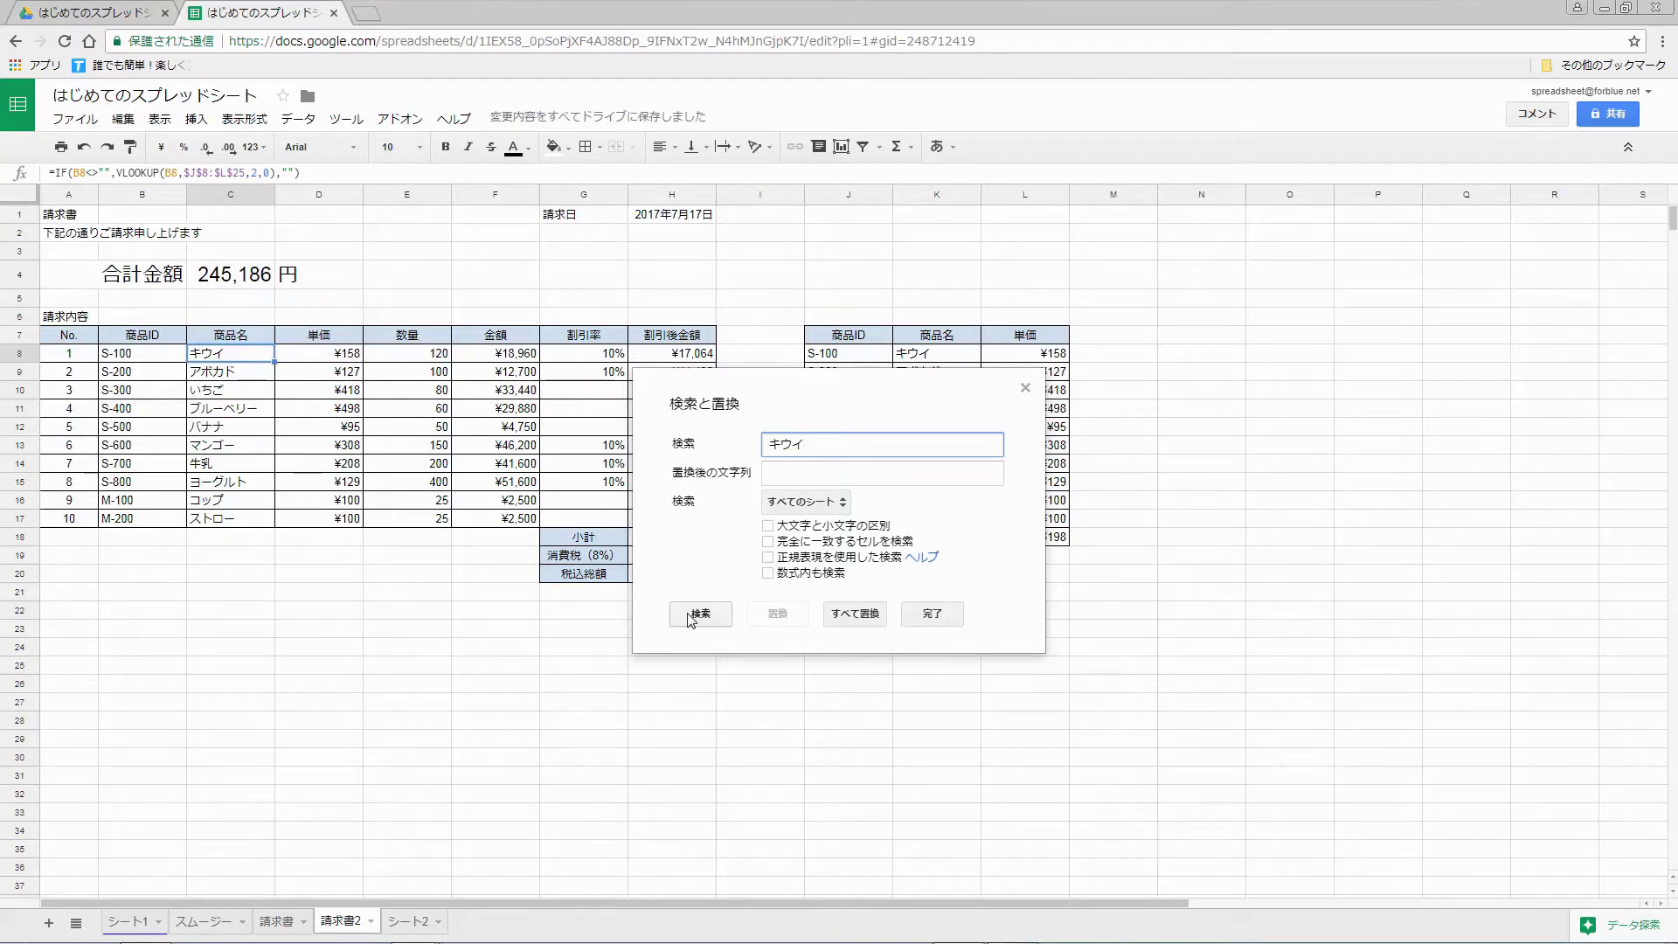
{"action": "left_click", "coordinate": [955, 624]}
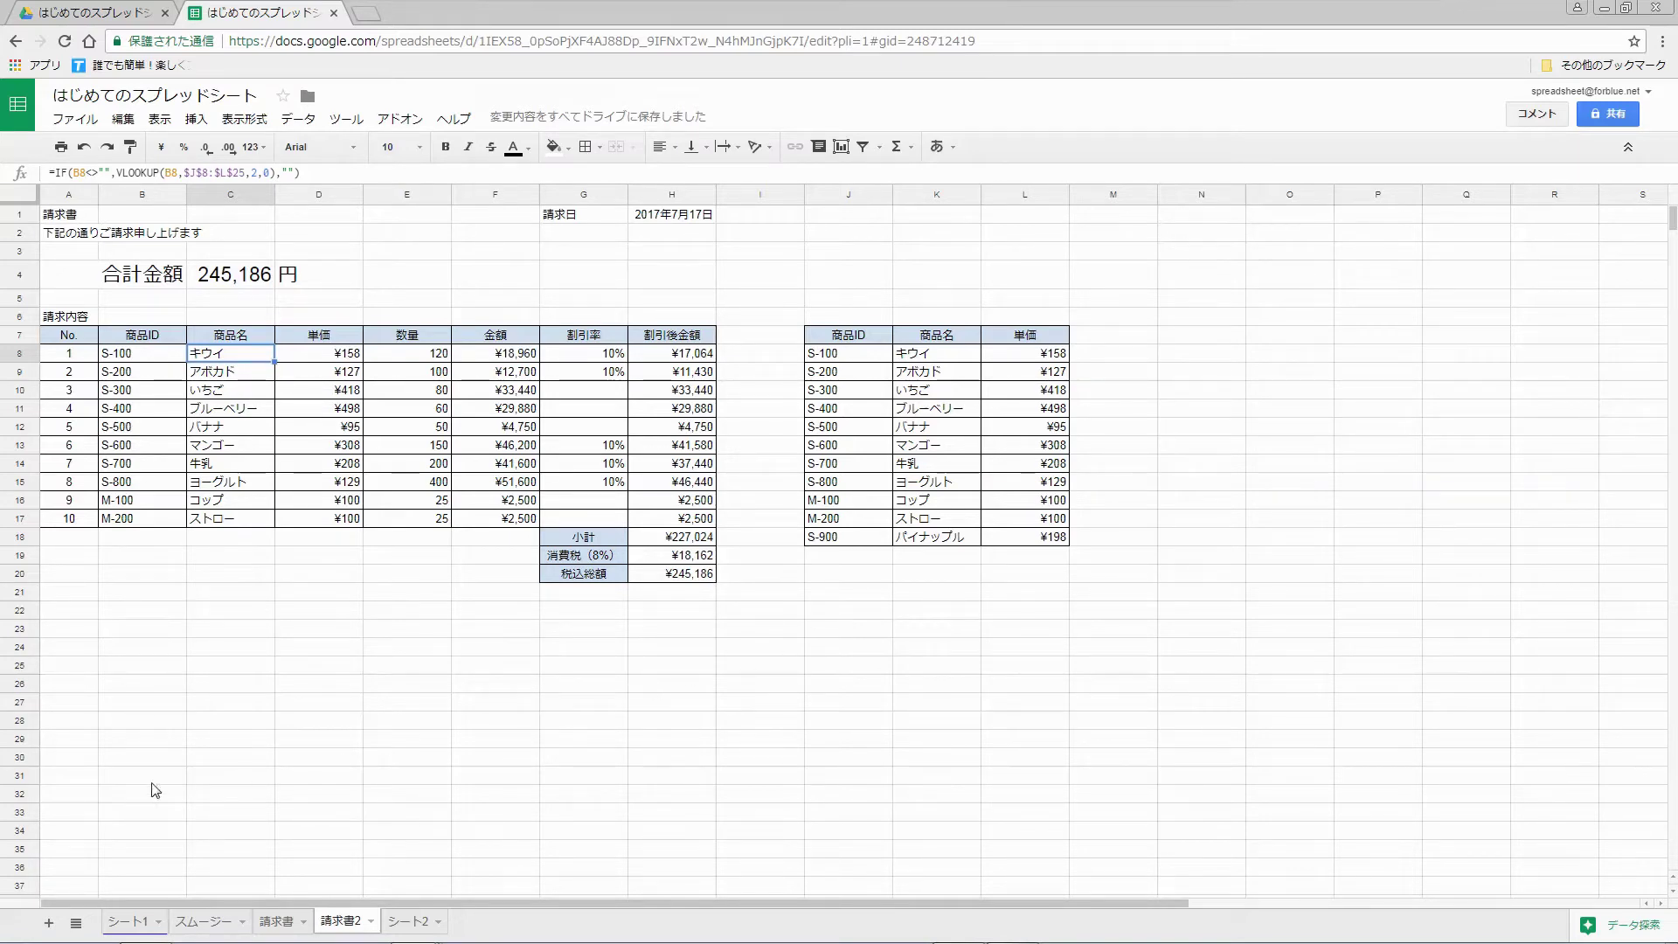
- Add a blank sheet and name its tab スムージー売上管理表
{"action": "left_click", "coordinate": [49, 924]}
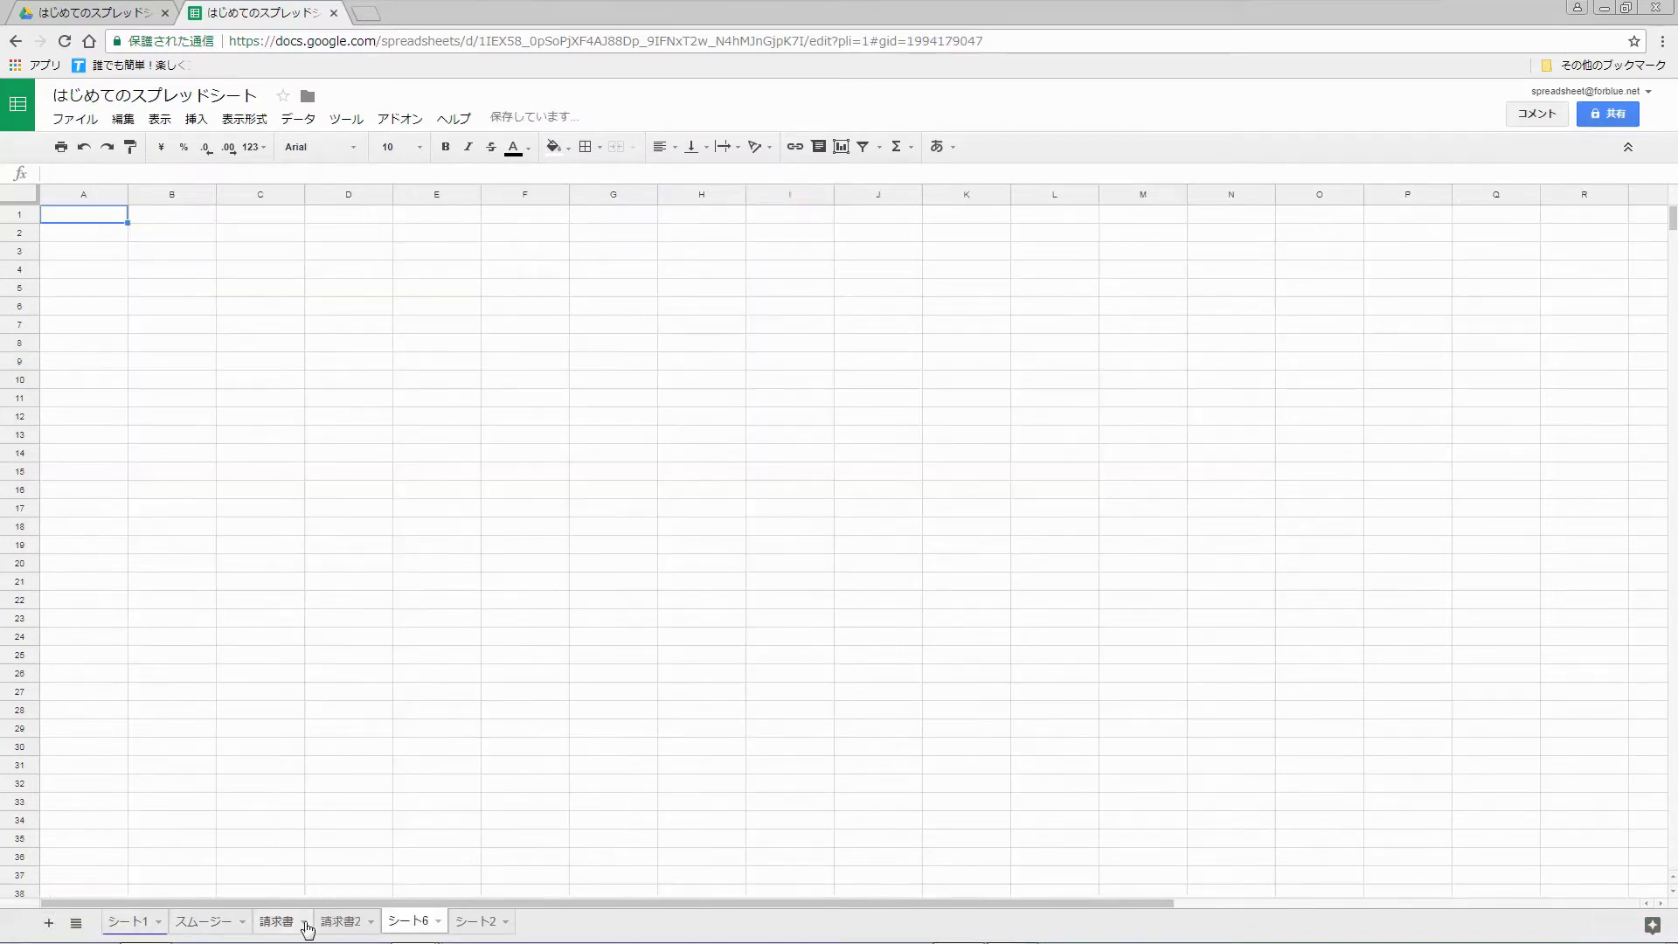
{"action": "double_click", "coordinate": [407, 921]}
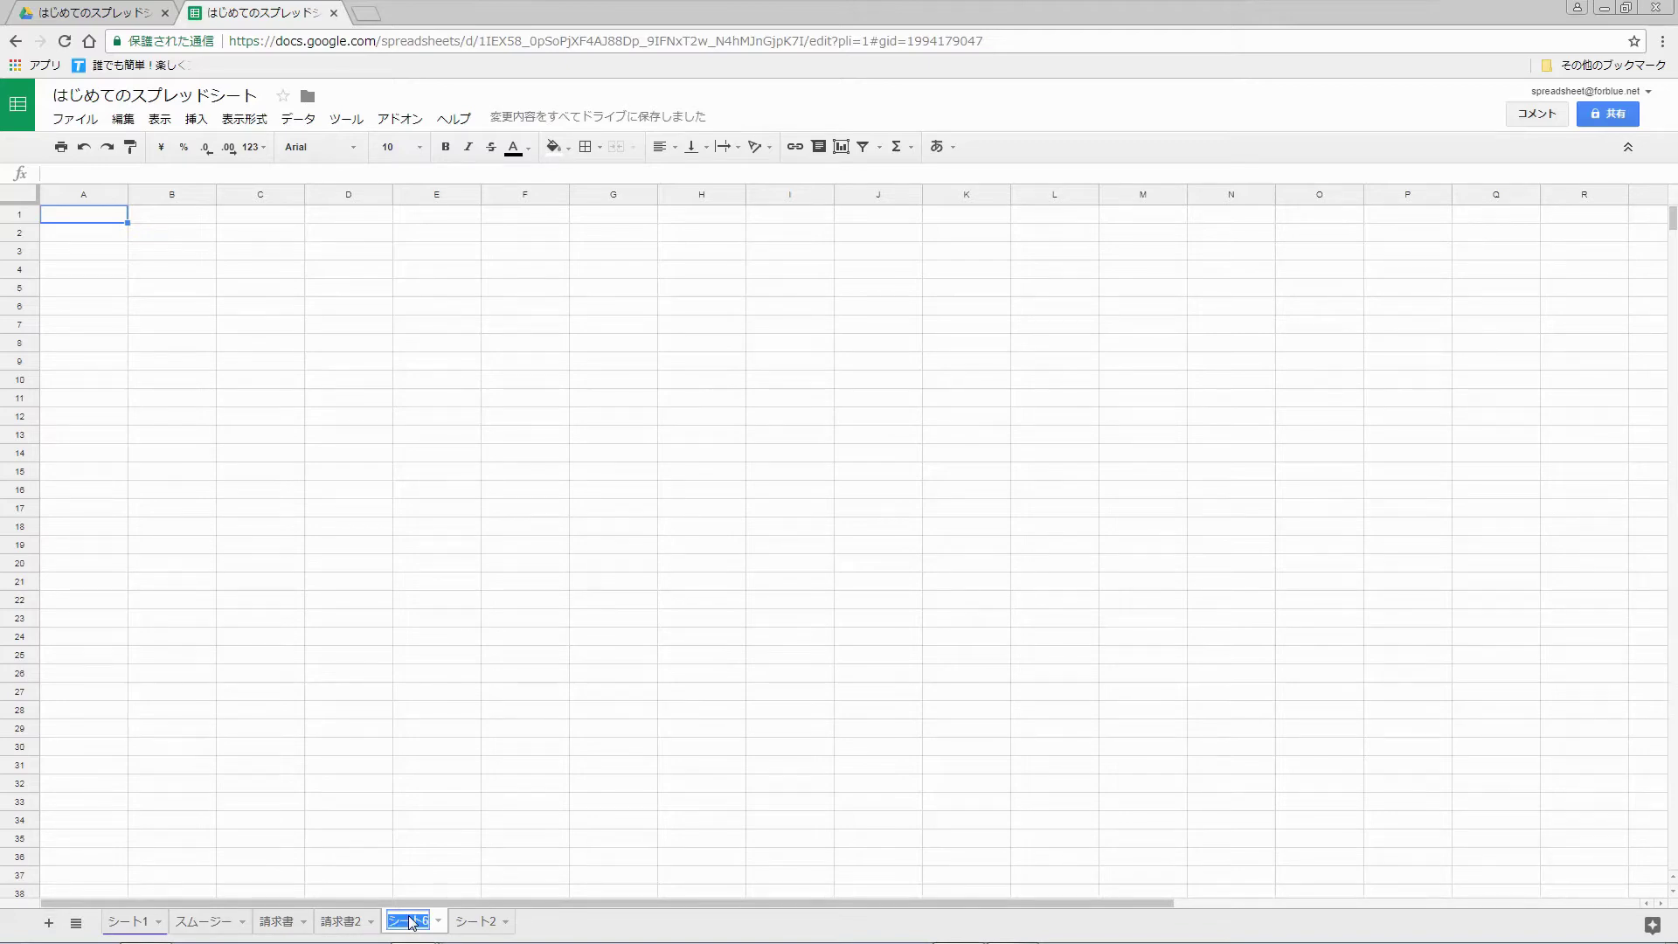
{"action": "type", "text": "すむーじー"}
{"action": "key", "text": "space"}
{"action": "type", "text": "うりあげかんりhyou"}
{"action": "key", "text": "space"}
{"action": "key", "text": "Return"}
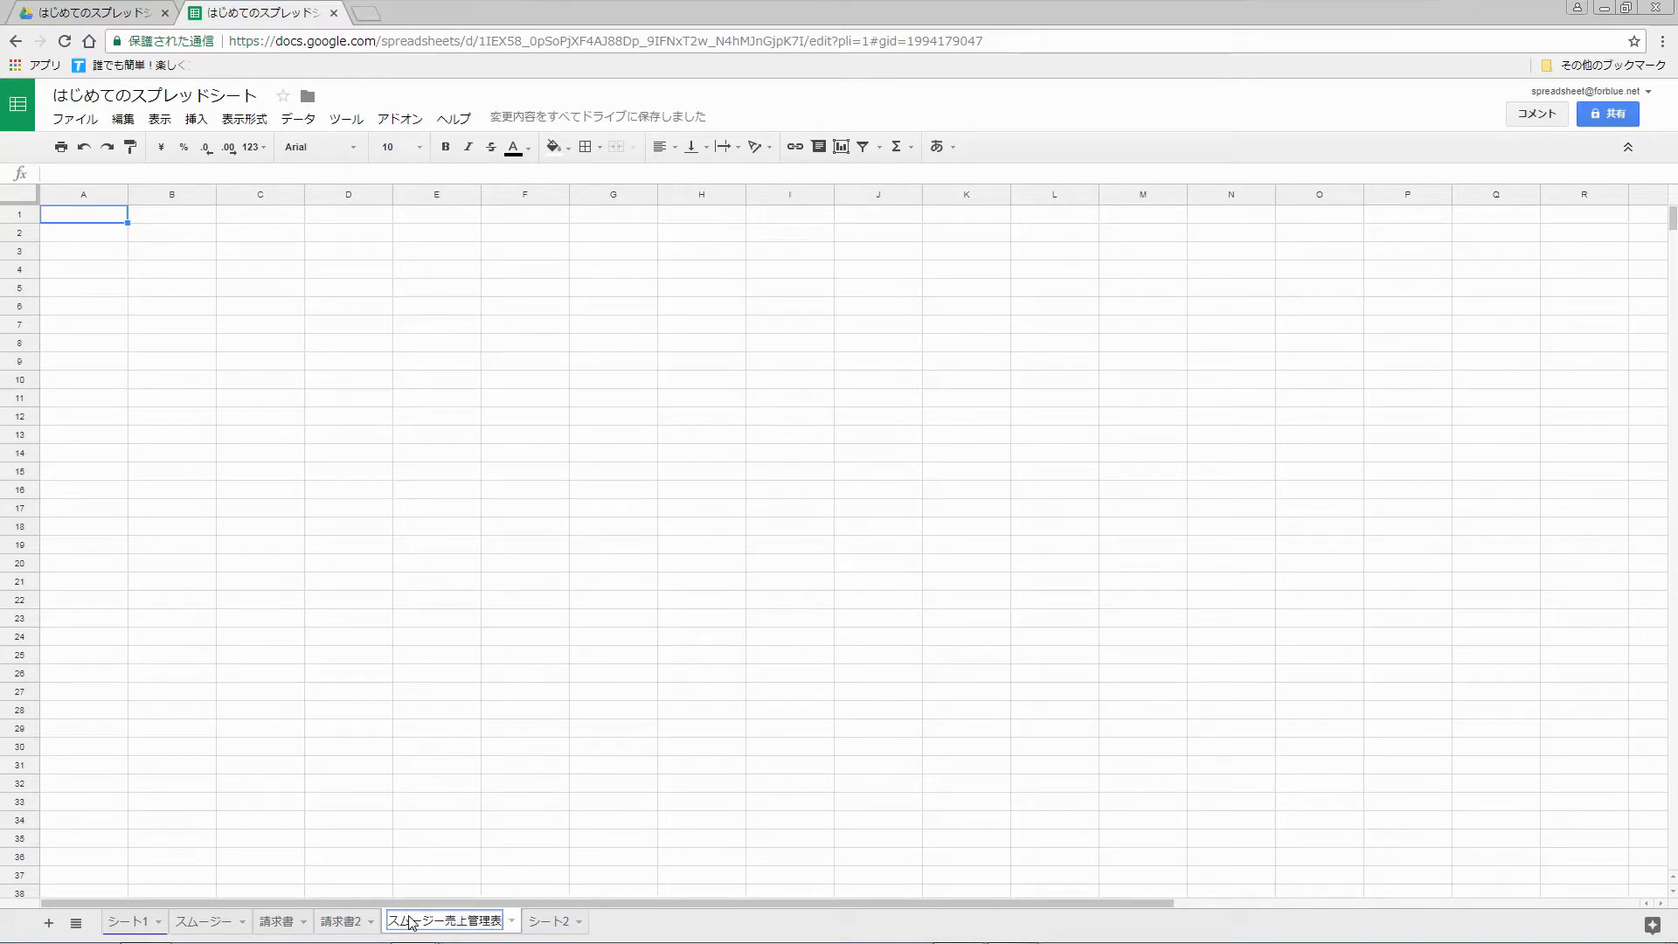
{"action": "key", "text": "Return"}
{"action": "left_click", "coordinate": [366, 15]}
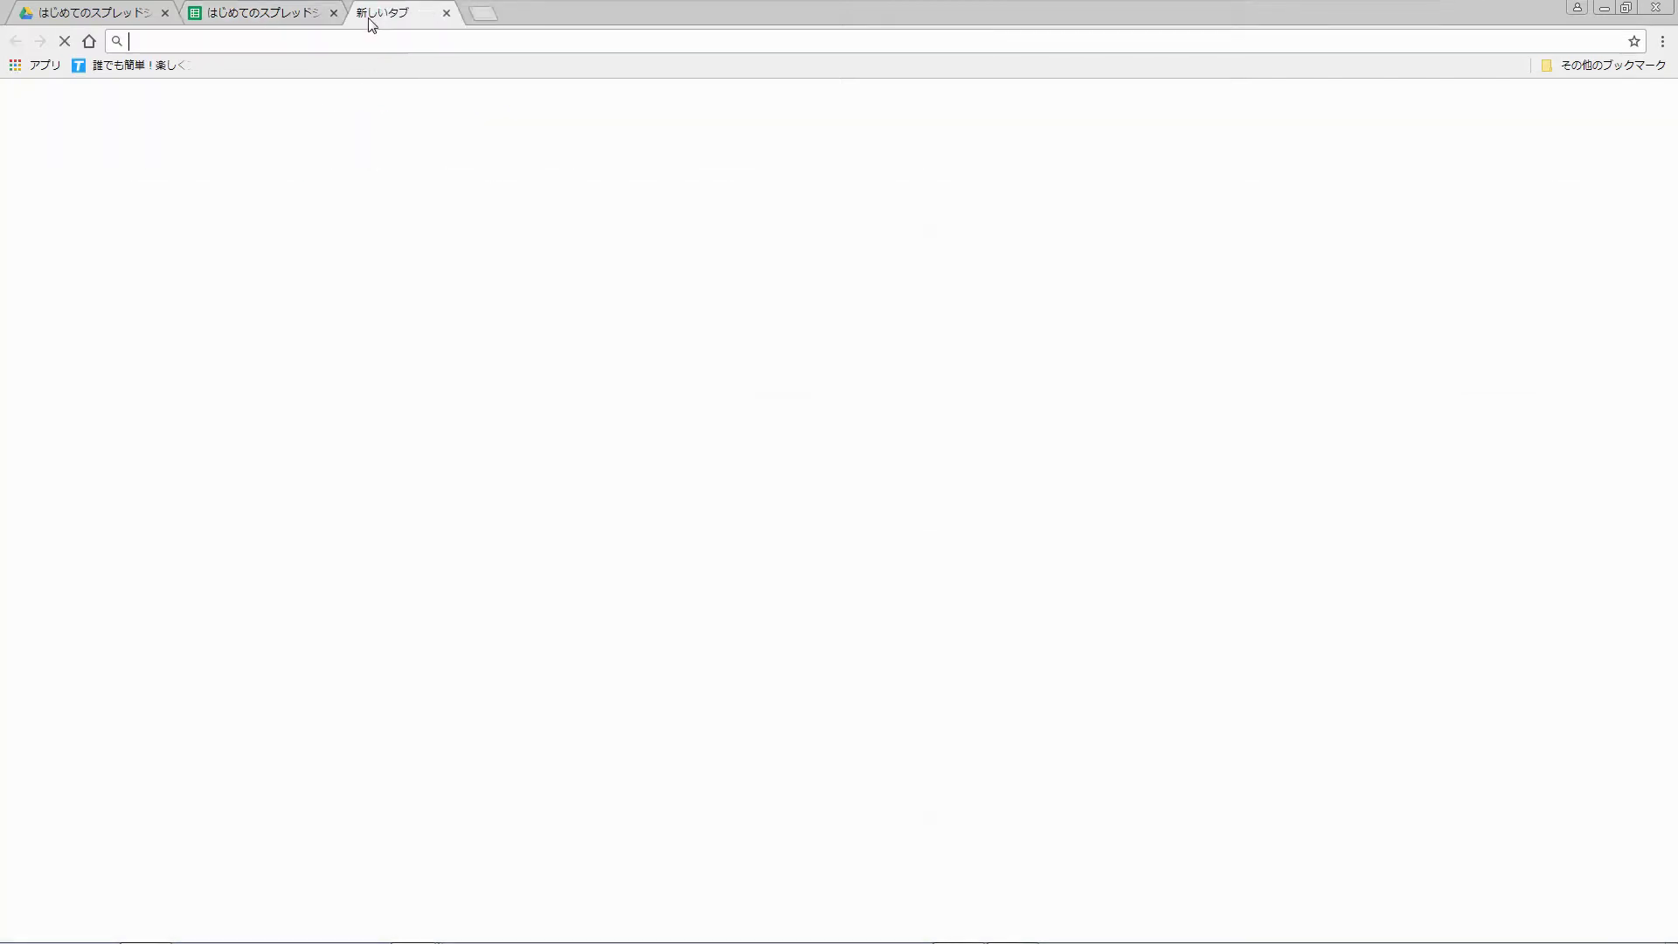
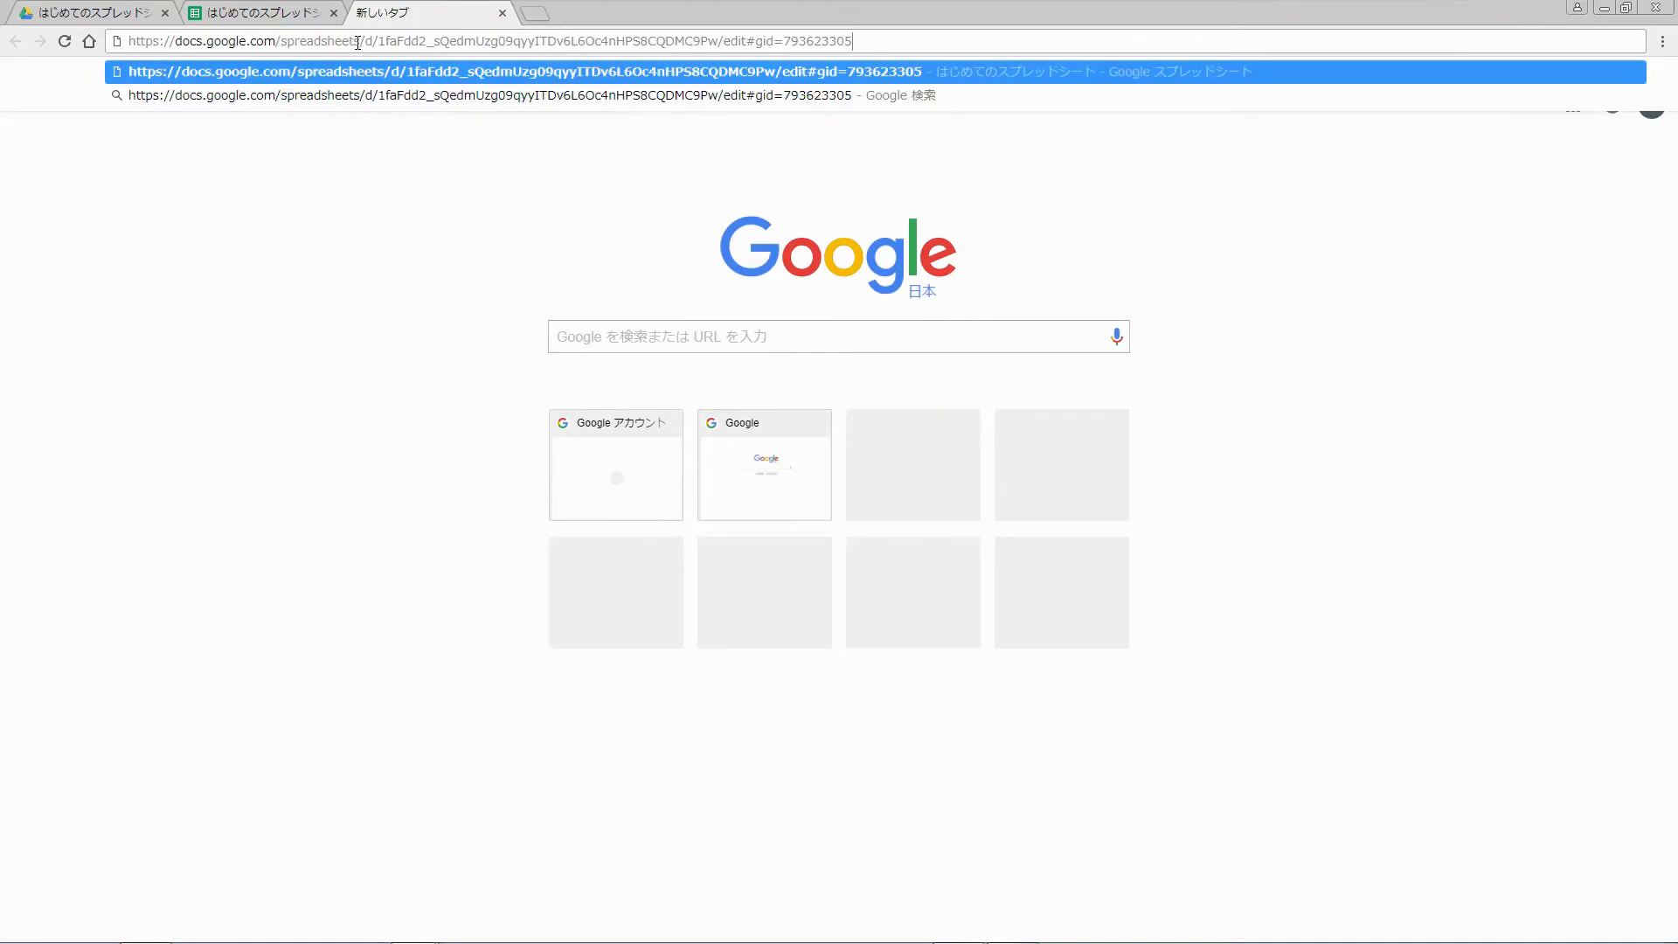
- Paste the source smoothie spreadsheet's address into the new tab and load it
{"action": "key", "text": "Return"}
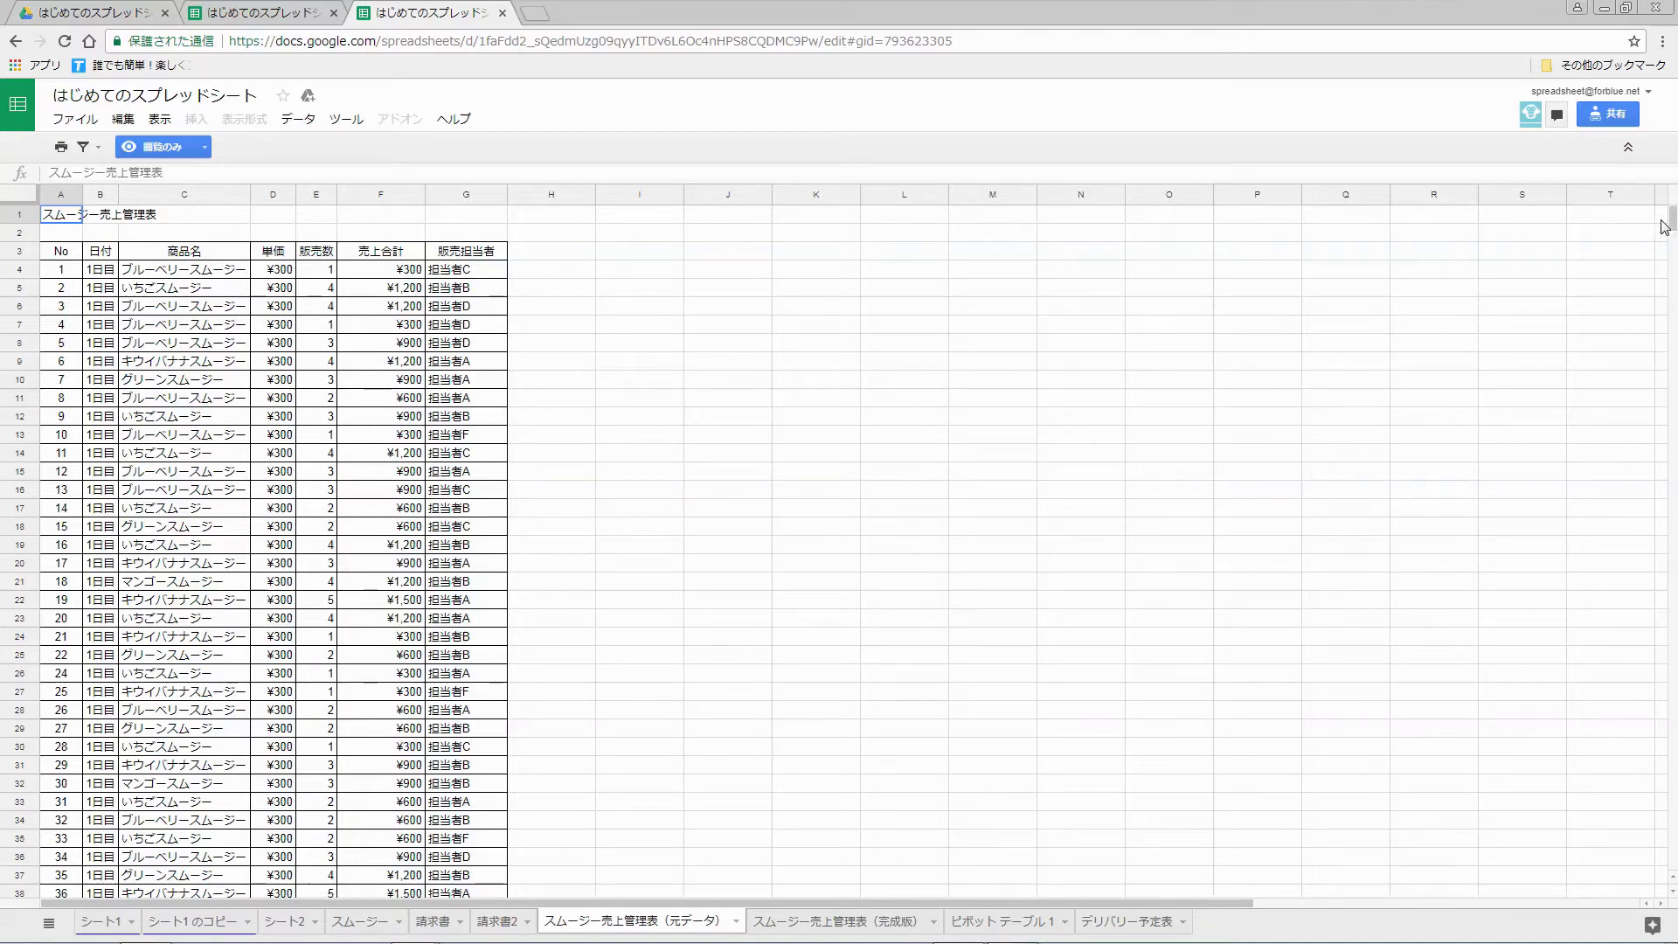
- Copy the source sales table down to G764 and paste it at A1 of スムージー売上管理表
{"action": "scroll", "coordinate": [1676, 282], "scroll_direction": "down", "scroll_amount": 5}
{"action": "left_click_drag", "start_coordinate": [1677, 282], "coordinate": [1674, 762]}
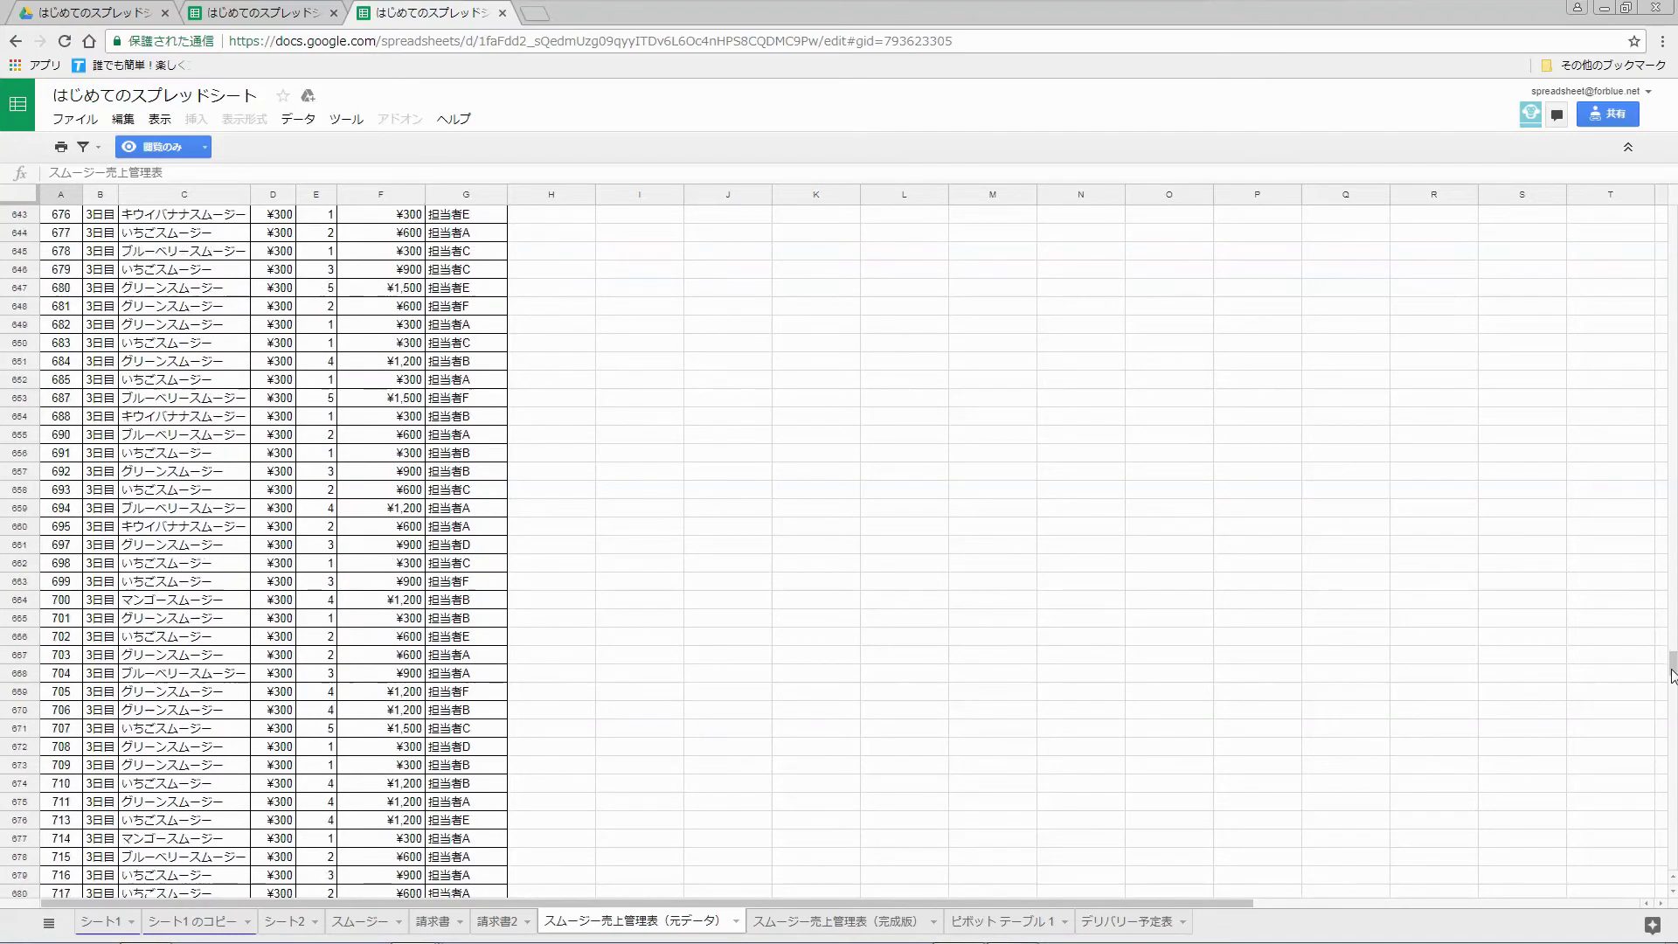
{"action": "left_click_drag", "start_coordinate": [1674, 762], "coordinate": [1672, 754]}
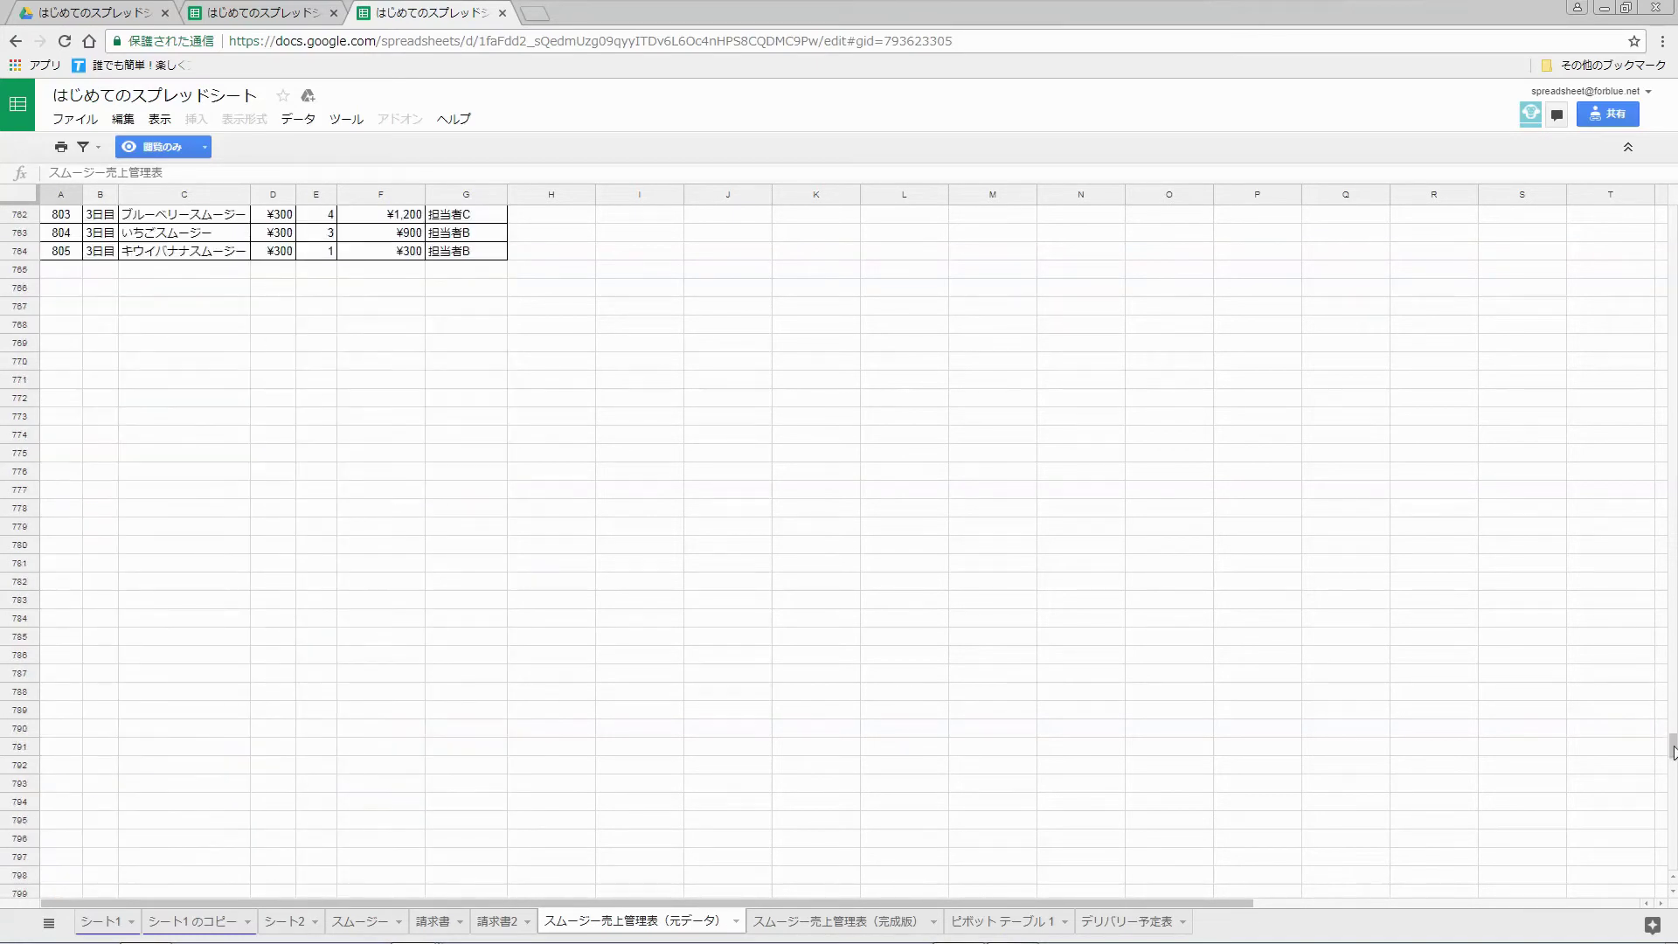
{"action": "left_click", "coordinate": [437, 250], "text": "shift"}
{"action": "scroll", "coordinate": [352, 244], "scroll_direction": "up", "scroll_amount": 2}
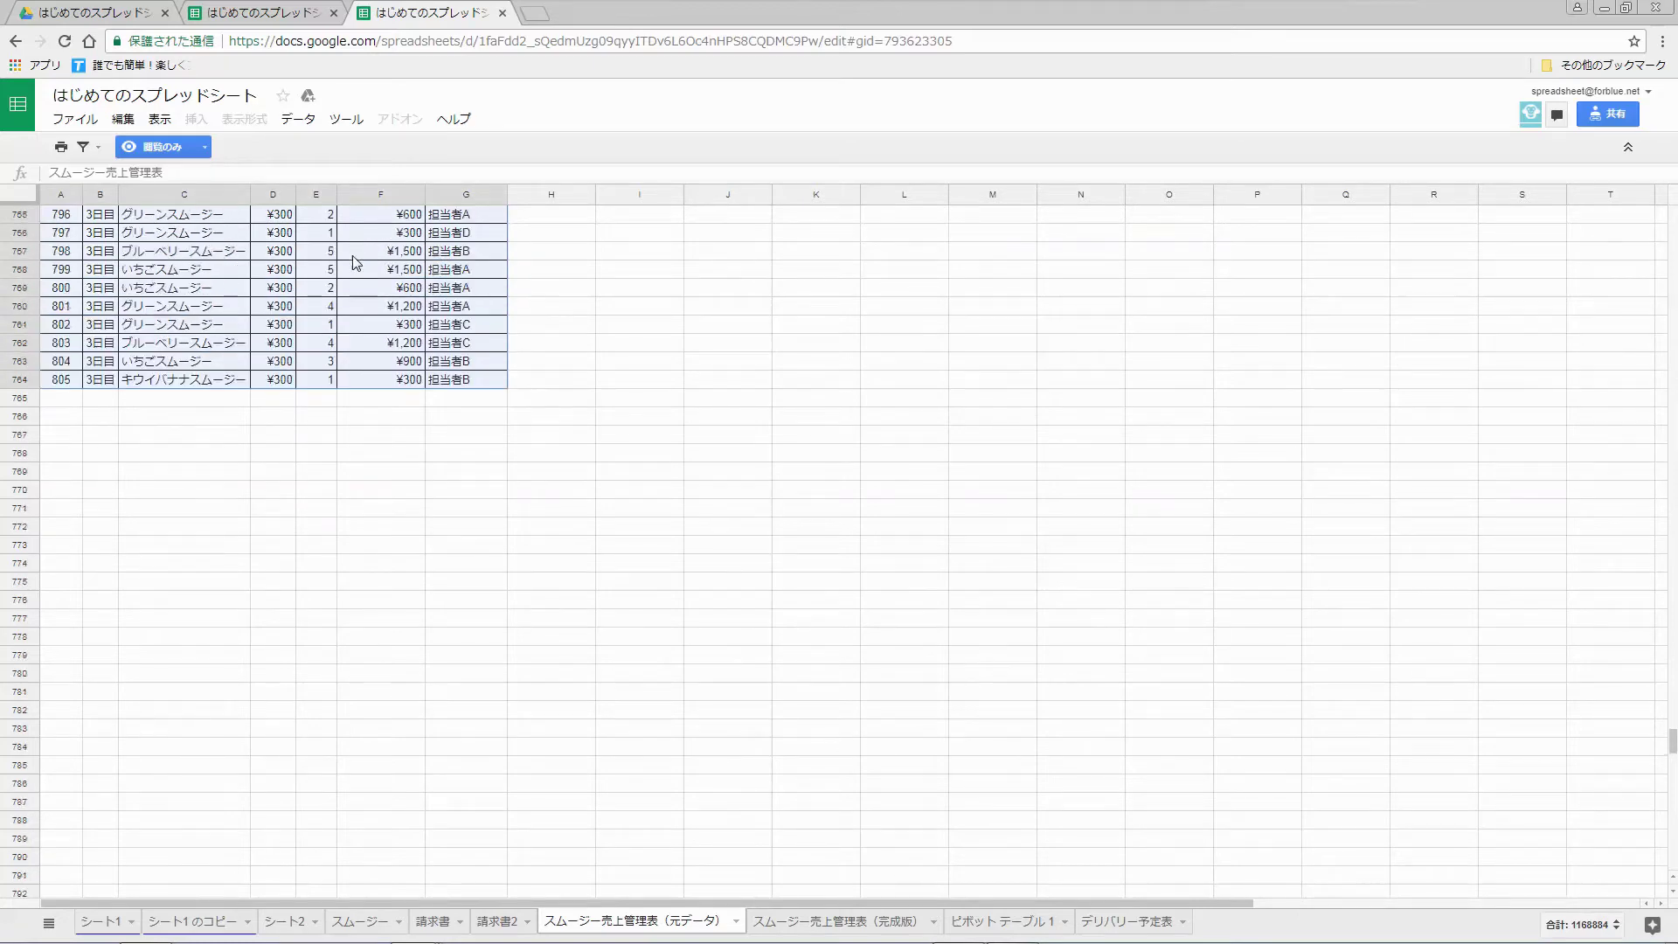
{"action": "key", "text": "ctrl+c"}
{"action": "left_click", "coordinate": [272, 26]}
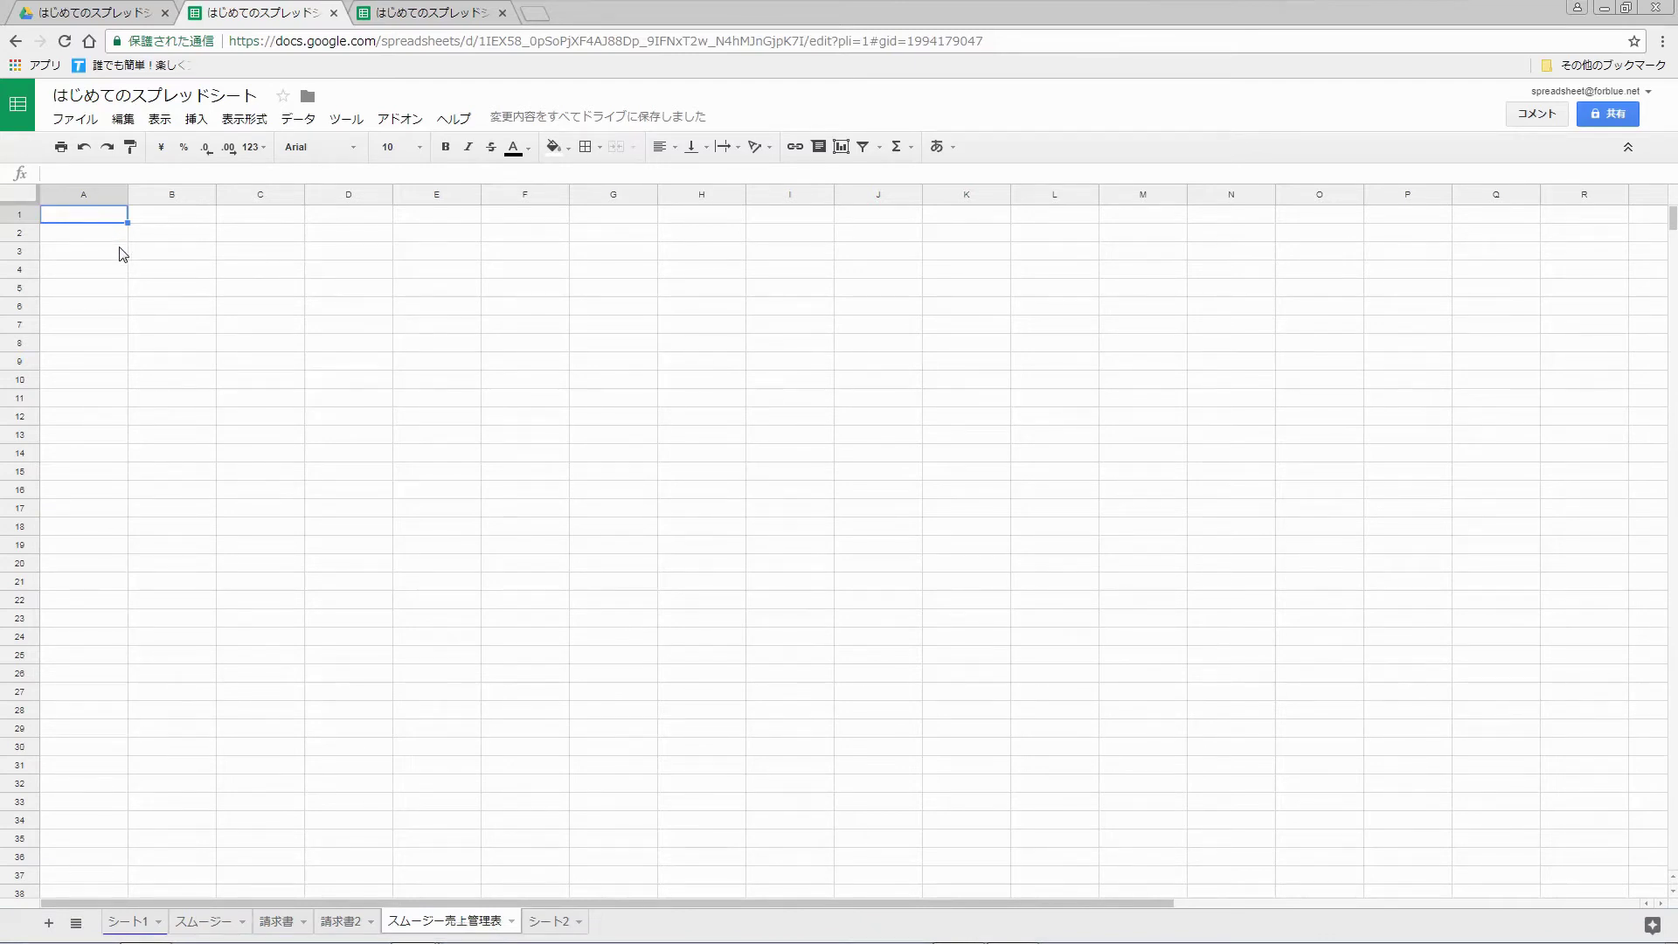
{"action": "key", "text": "ctrl+v"}
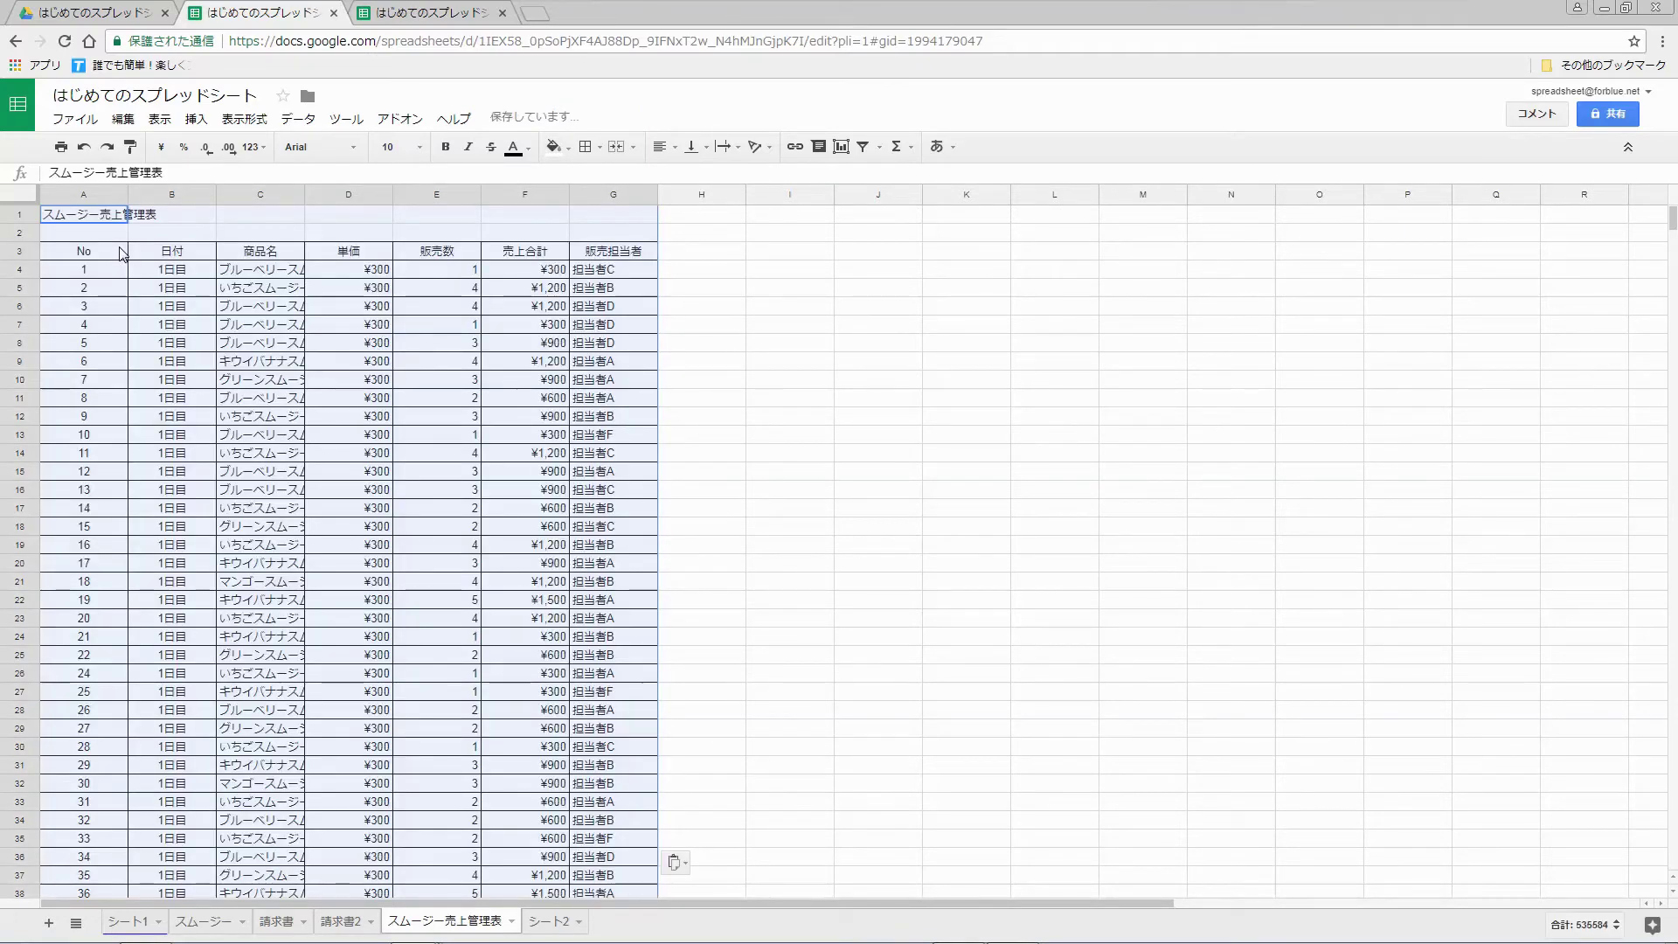
- Close the source spreadsheet tab
{"action": "left_click", "coordinate": [426, 13]}
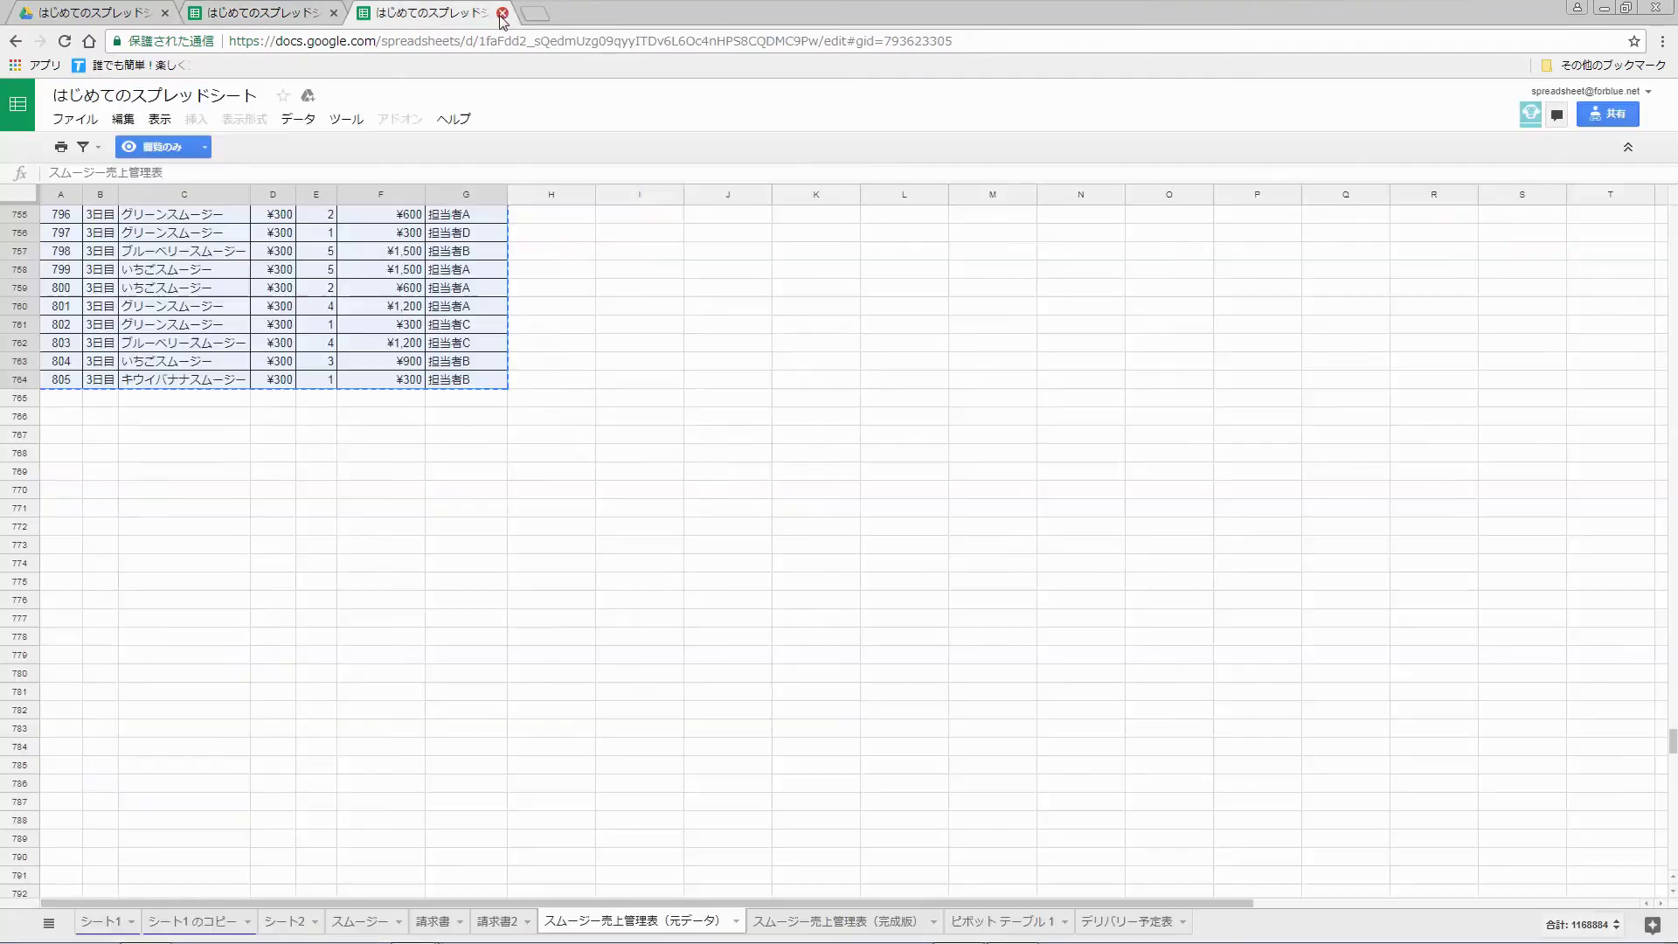
{"action": "left_click", "coordinate": [501, 14]}
{"action": "left_click", "coordinate": [332, 232]}
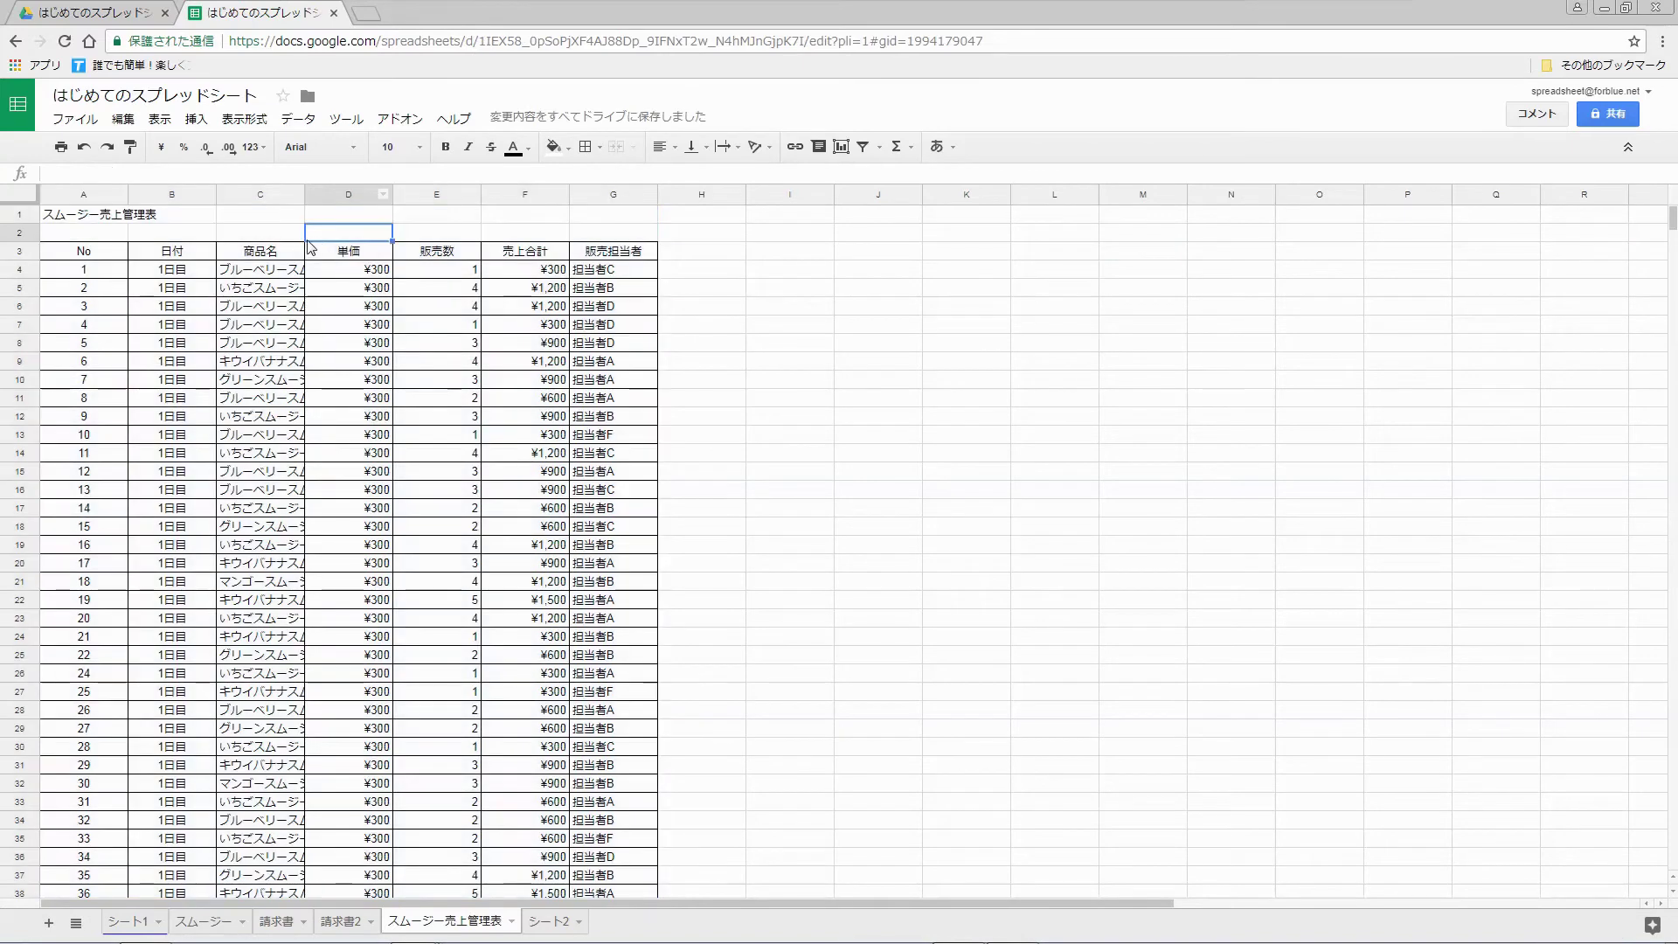
- Auto-fit columns B–G to their contents and narrow column A to fit the numbers
{"action": "left_click_drag", "start_coordinate": [193, 200], "coordinate": [651, 194]}
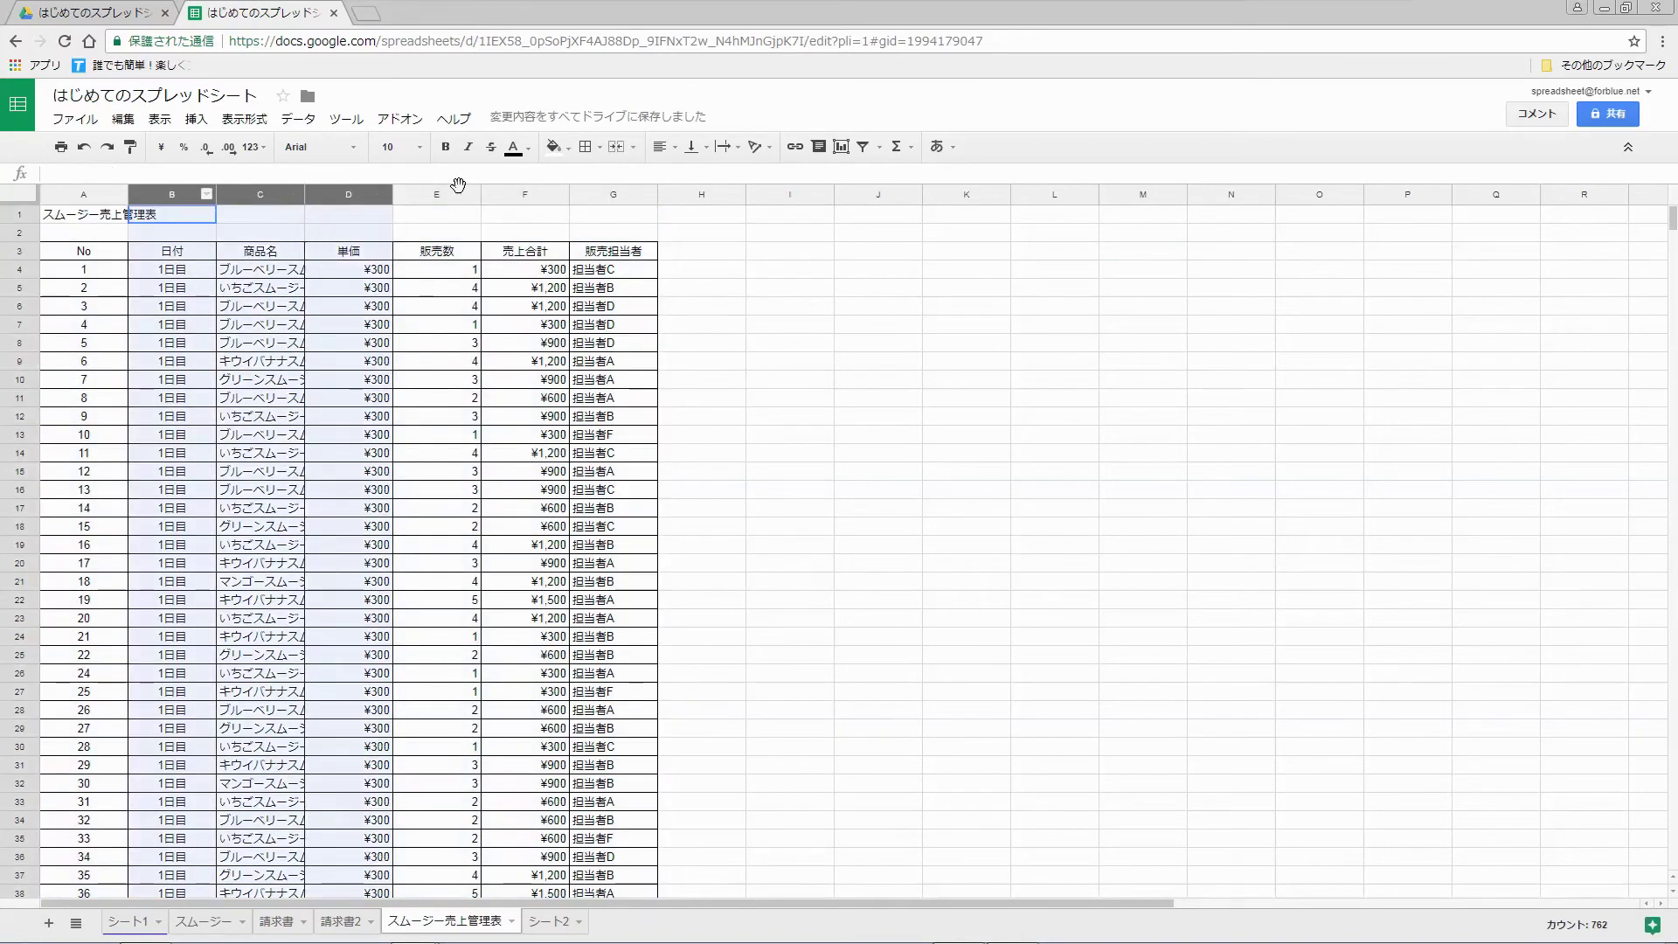
{"action": "double_click", "coordinate": [658, 194]}
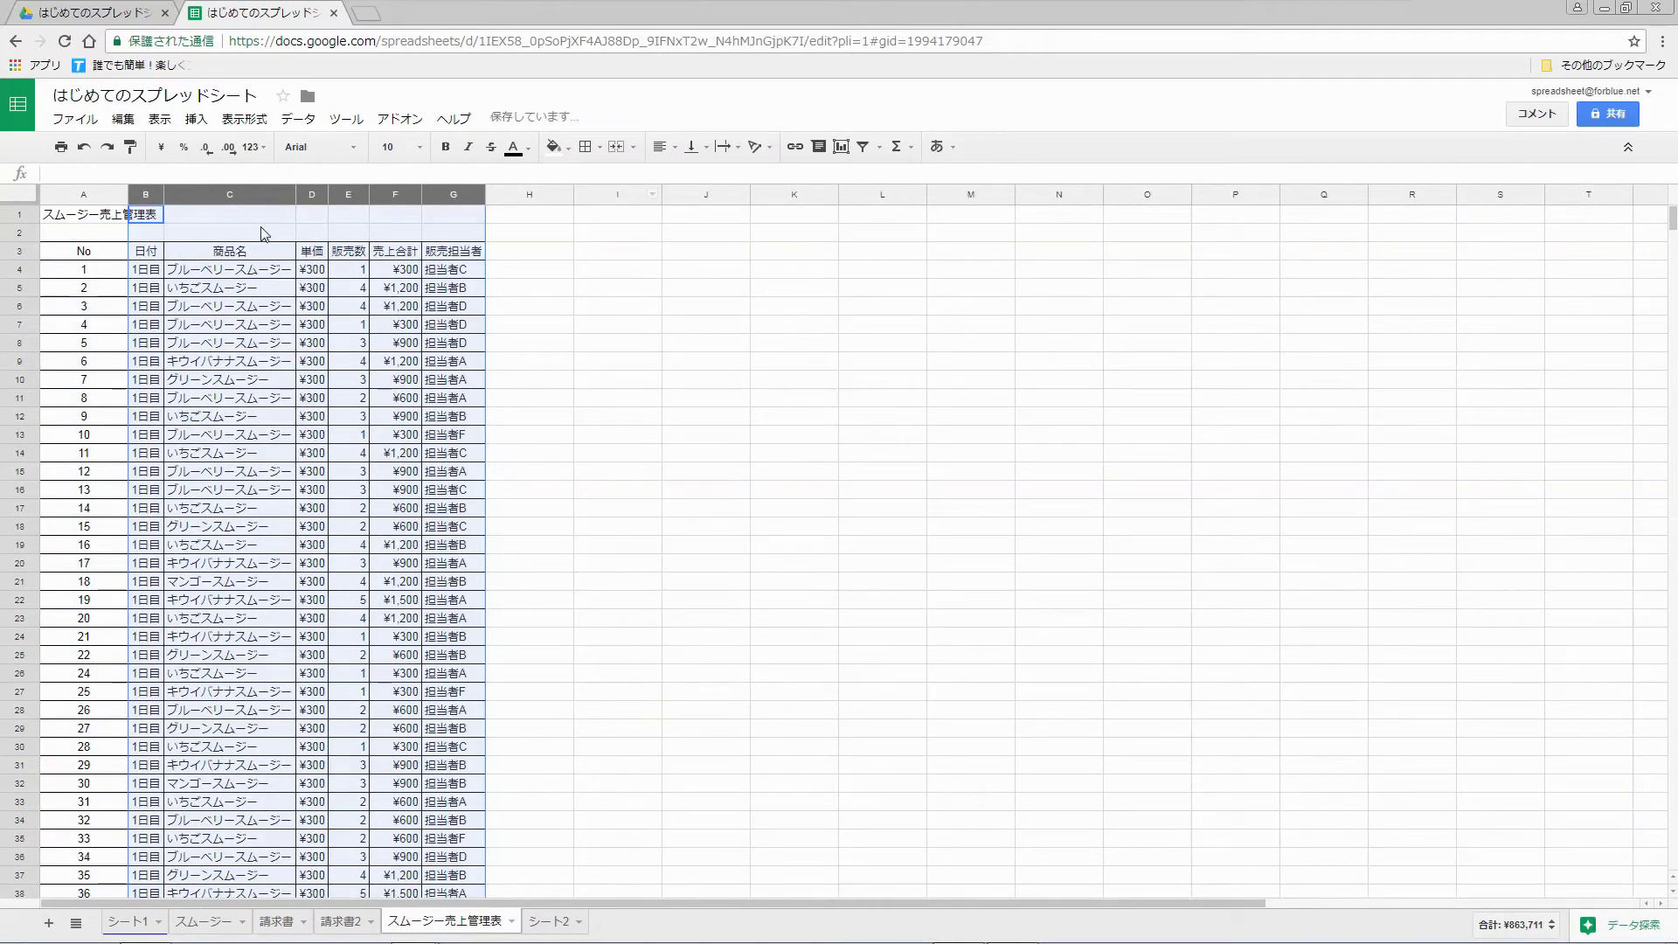
{"action": "left_click", "coordinate": [182, 229]}
{"action": "left_click_drag", "start_coordinate": [127, 194], "coordinate": [79, 194]}
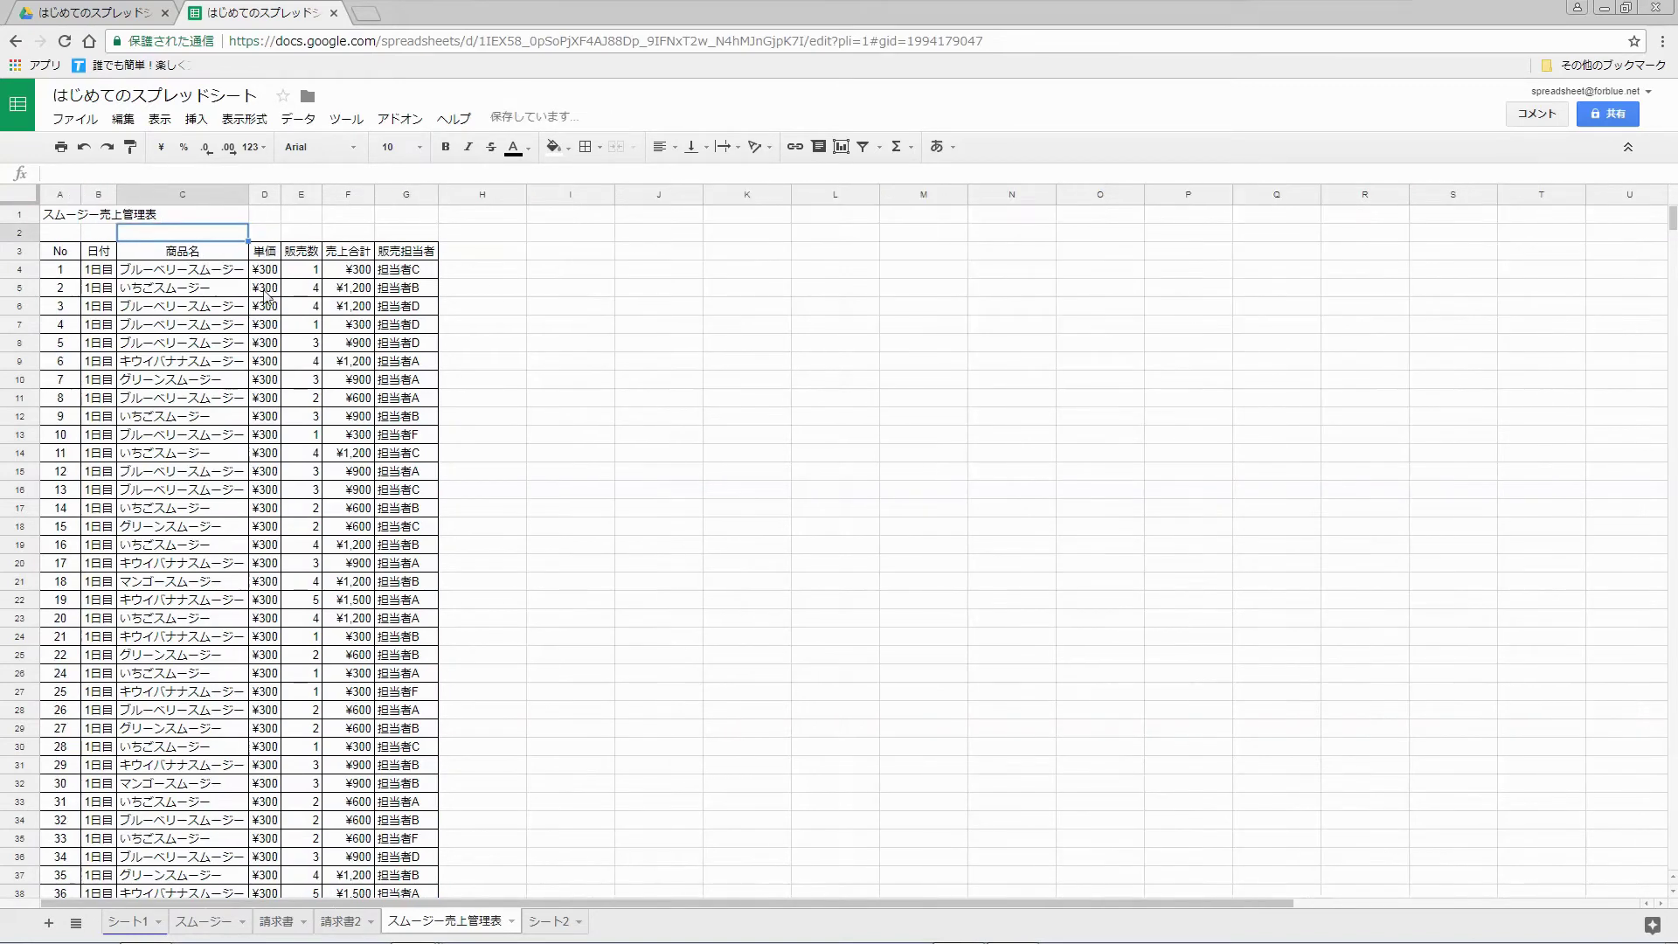
{"action": "left_click", "coordinate": [58, 216]}
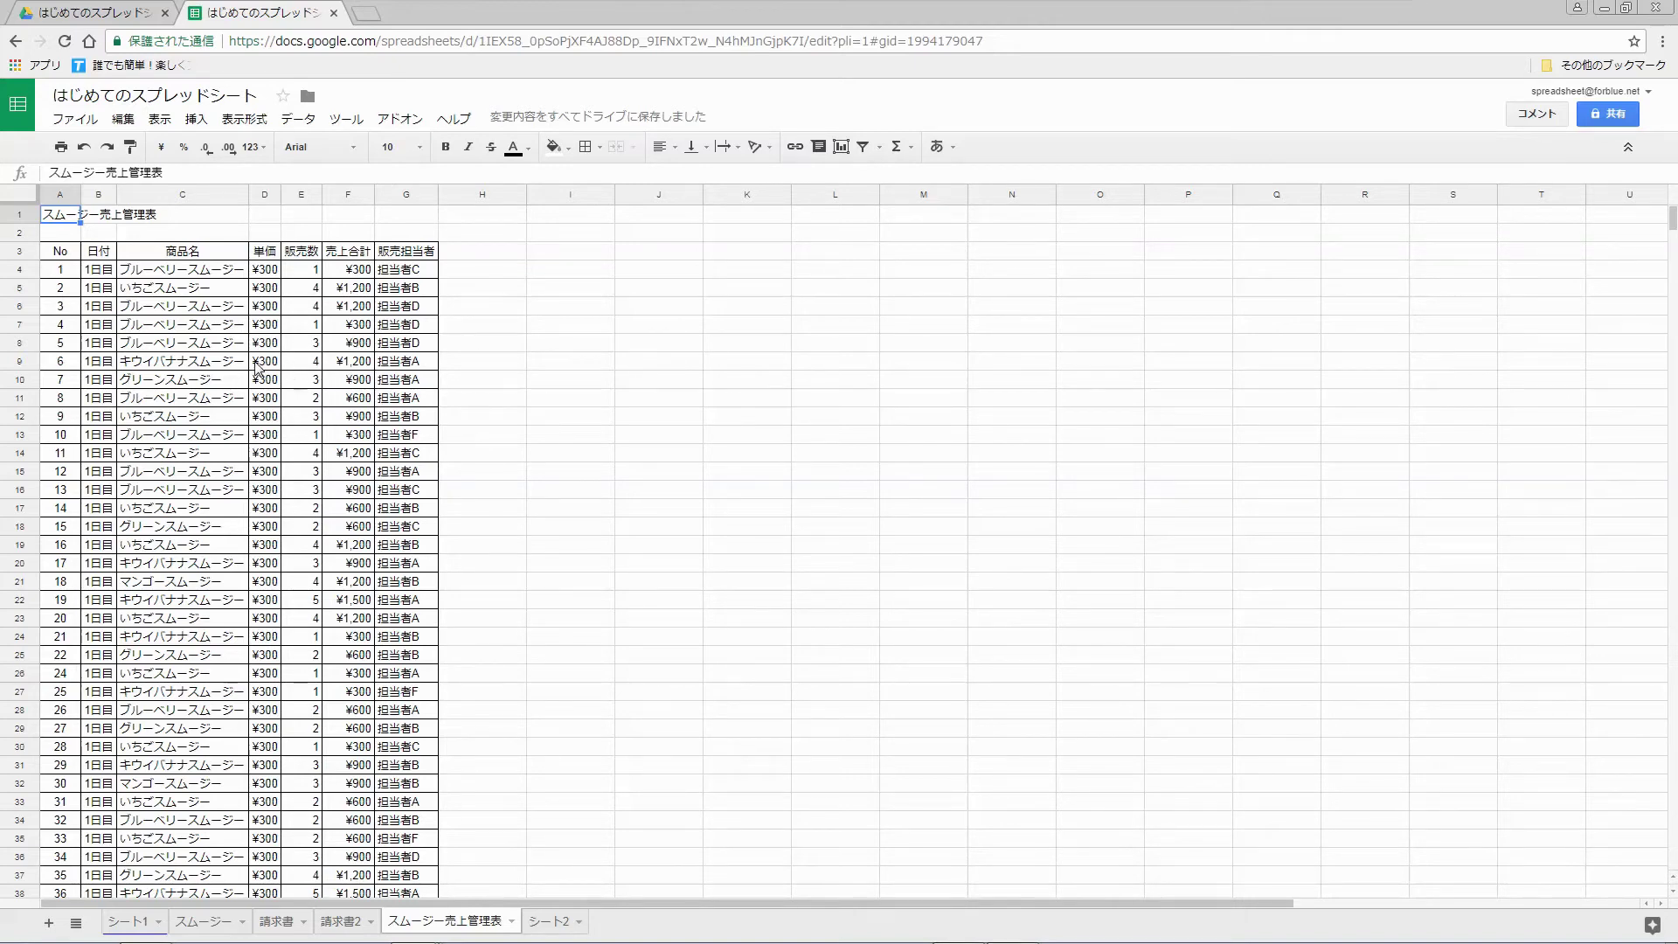
{"action": "left_click", "coordinate": [210, 363]}
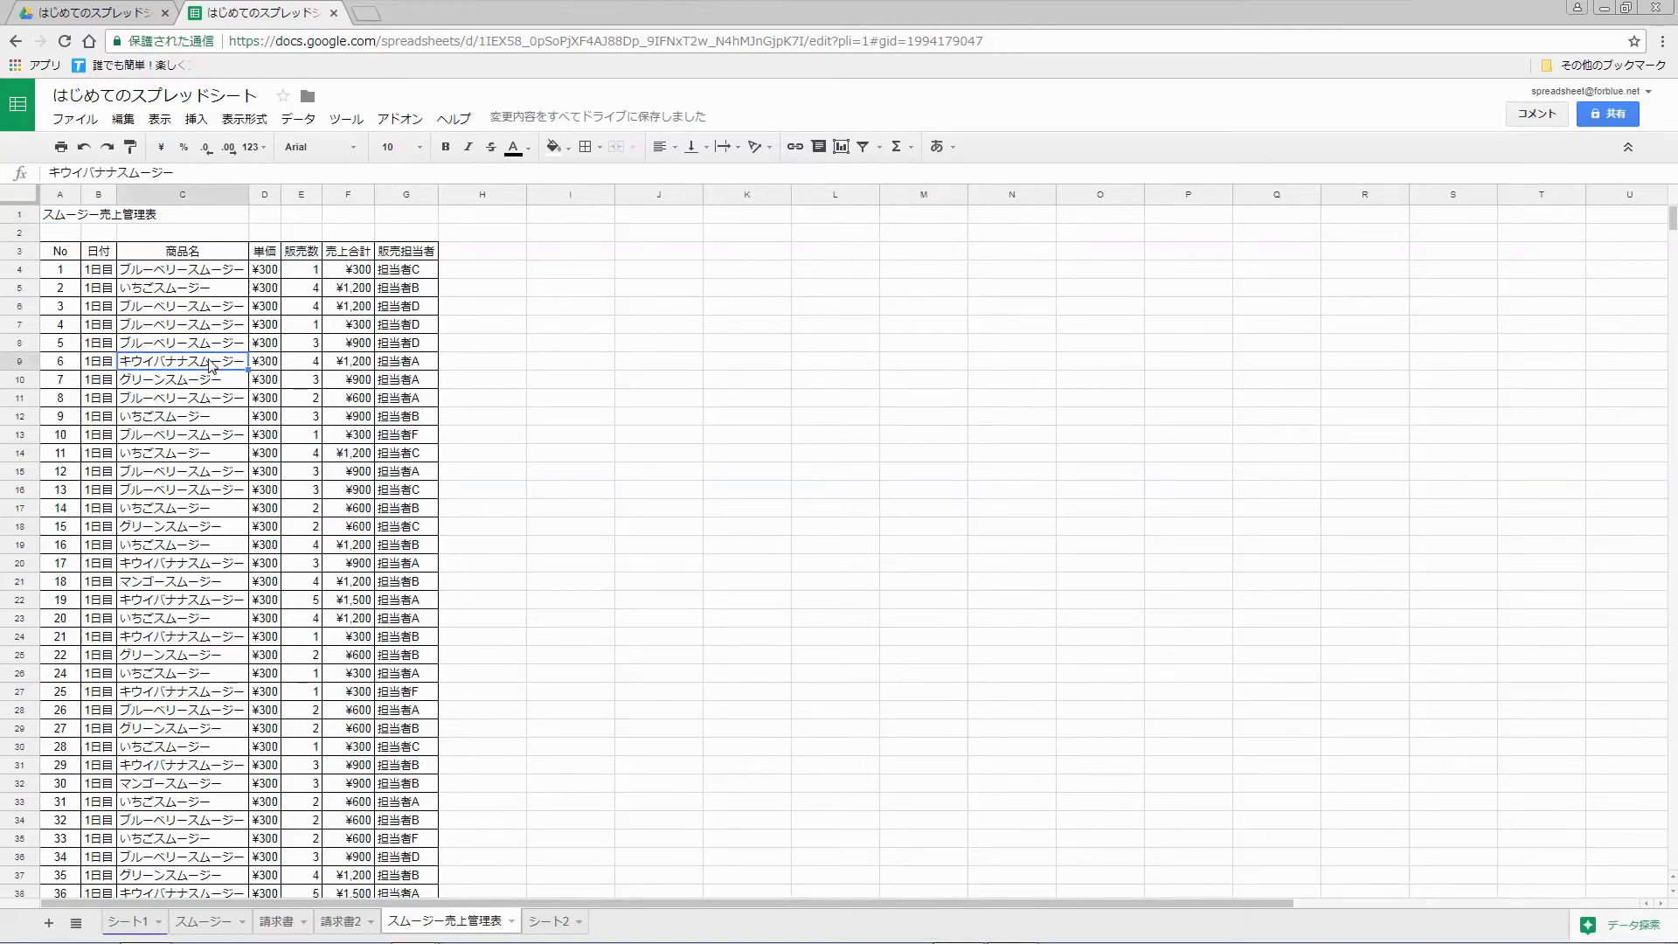
{"action": "left_click", "coordinate": [298, 119]}
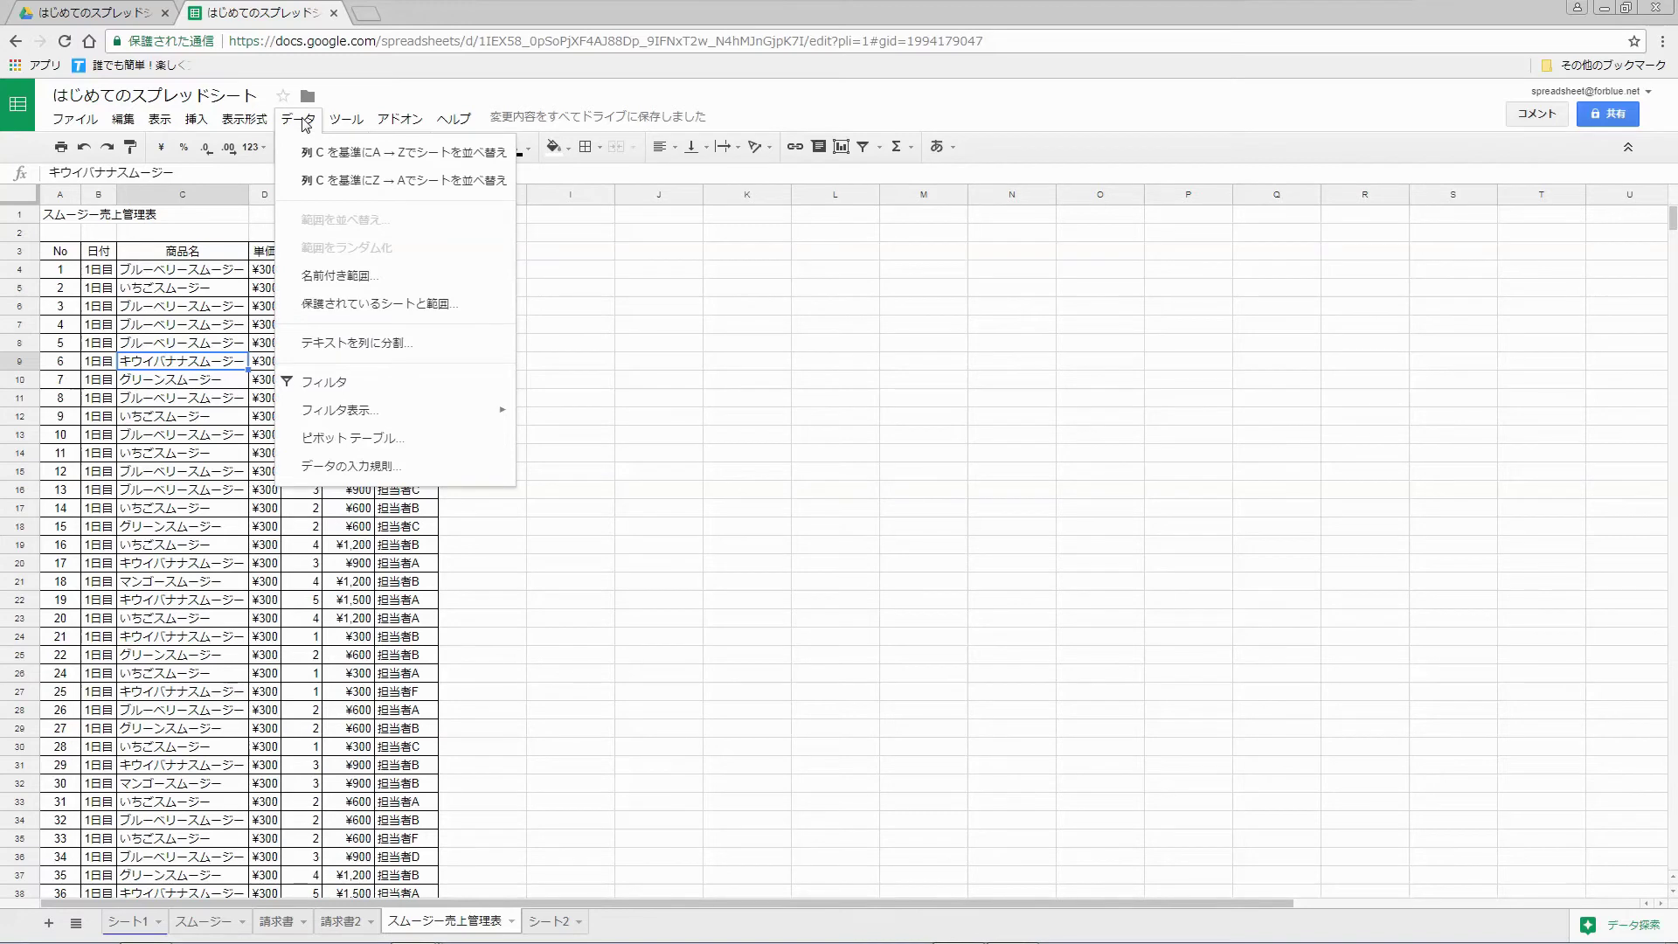
- Add filter buttons to every sales-table header from No to 販売担当者
{"action": "left_click", "coordinate": [367, 391]}
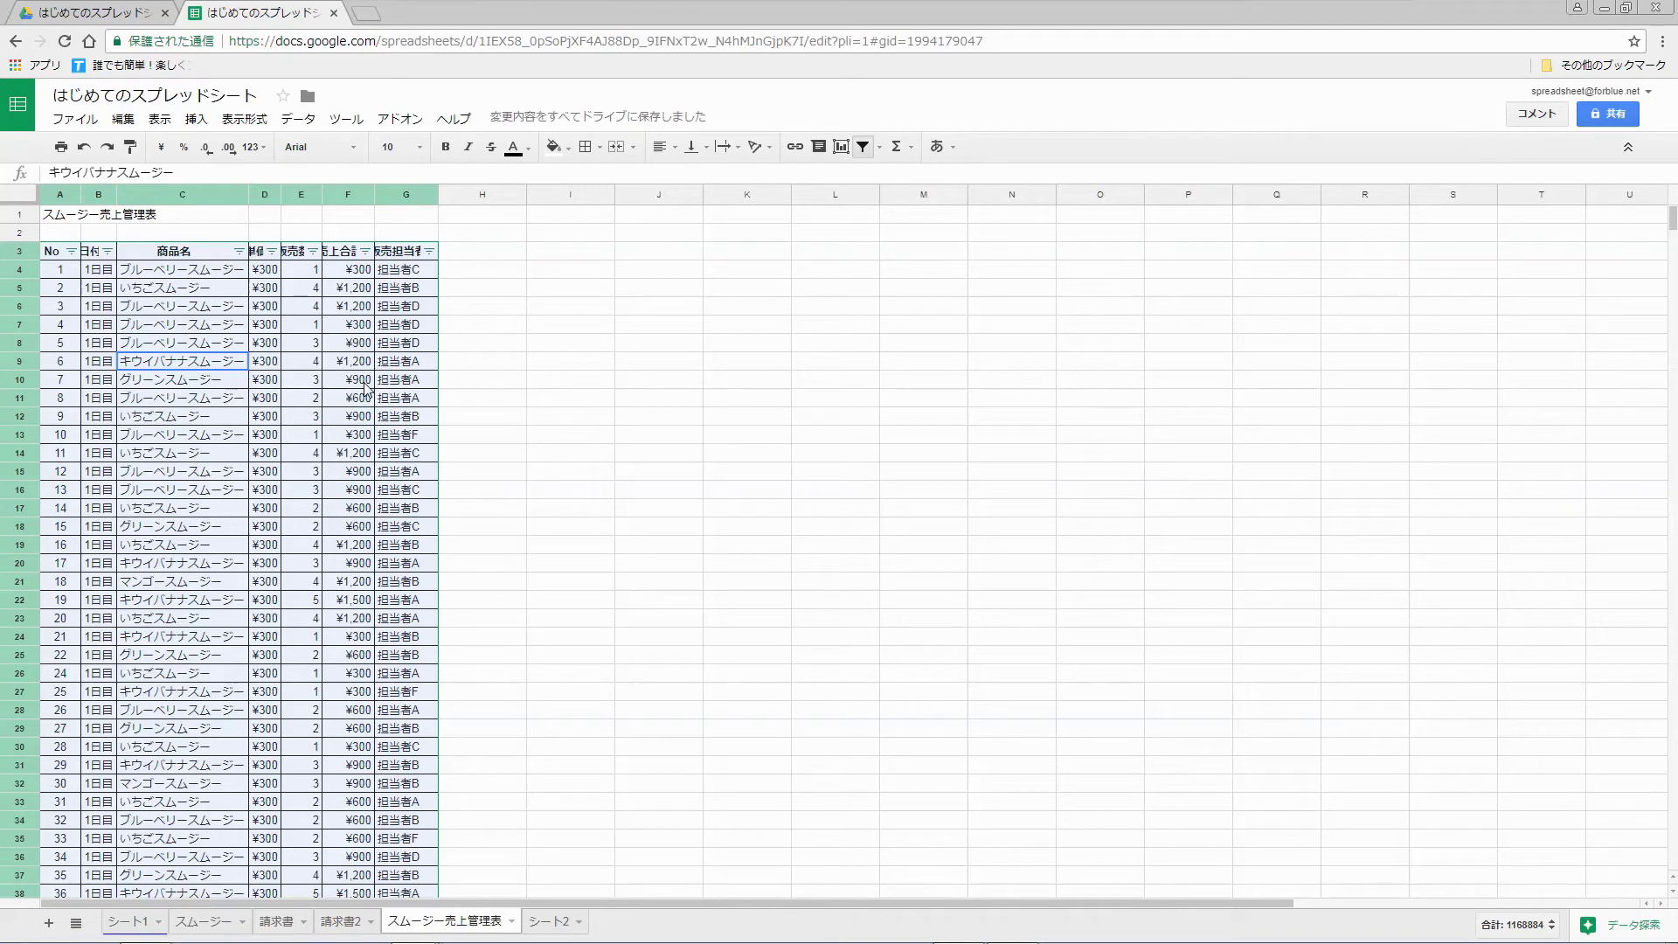
{"action": "left_click", "coordinate": [315, 343]}
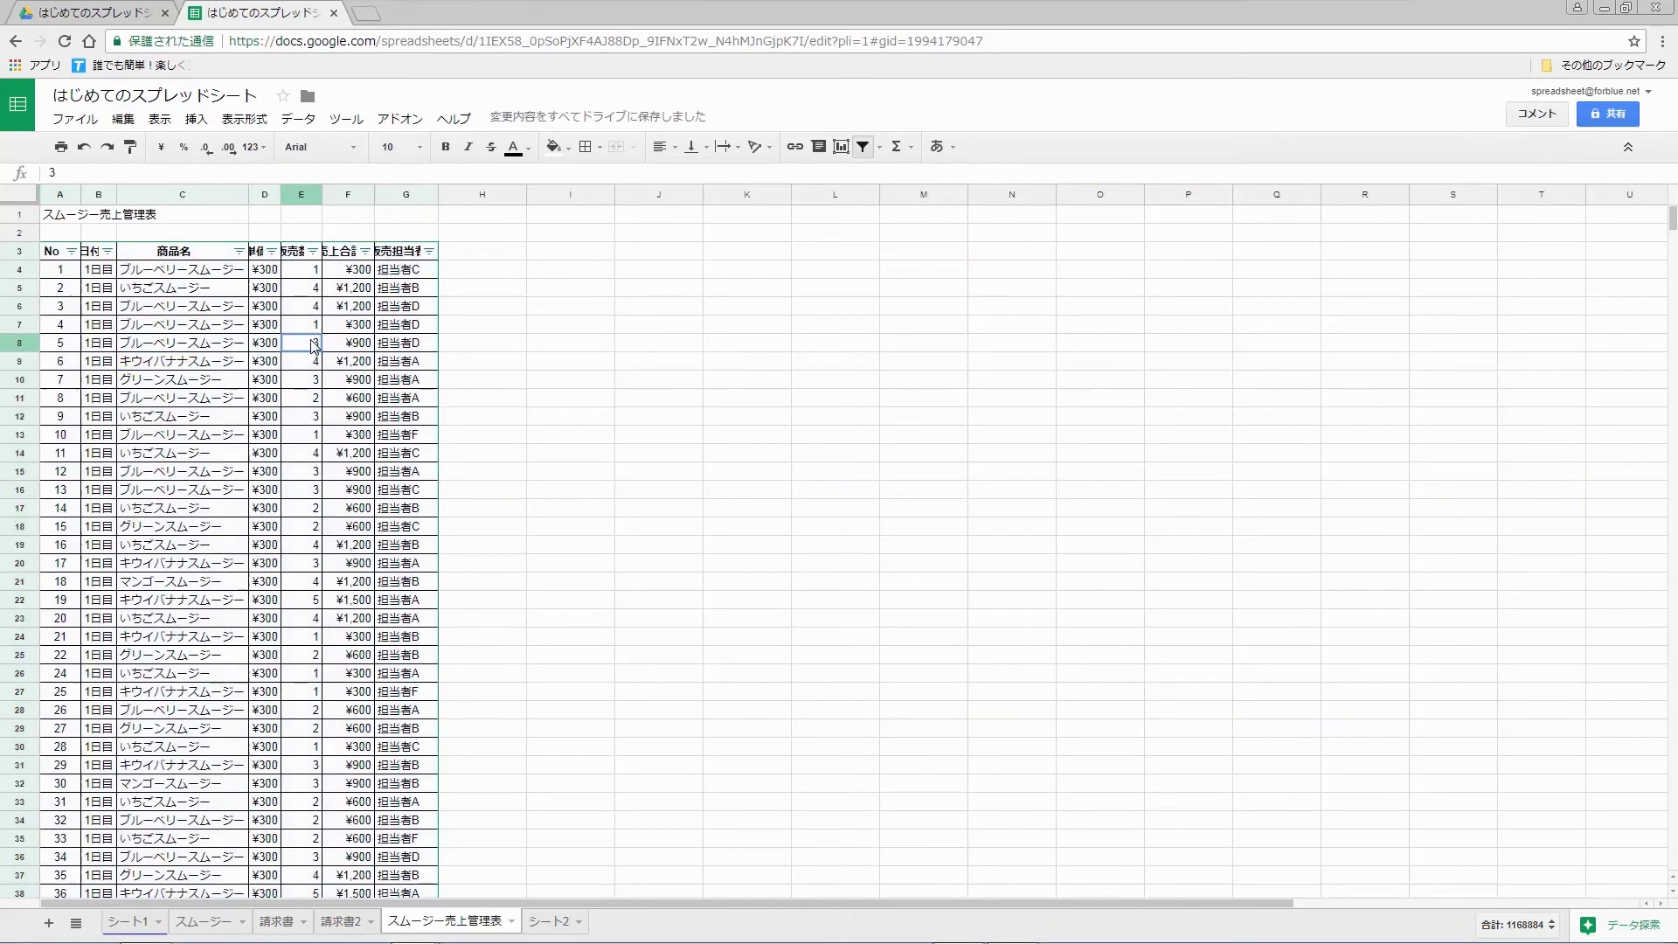
- Filter 販売数 to hide the values 1, 2, 3 and 4
{"action": "left_click", "coordinate": [314, 252]}
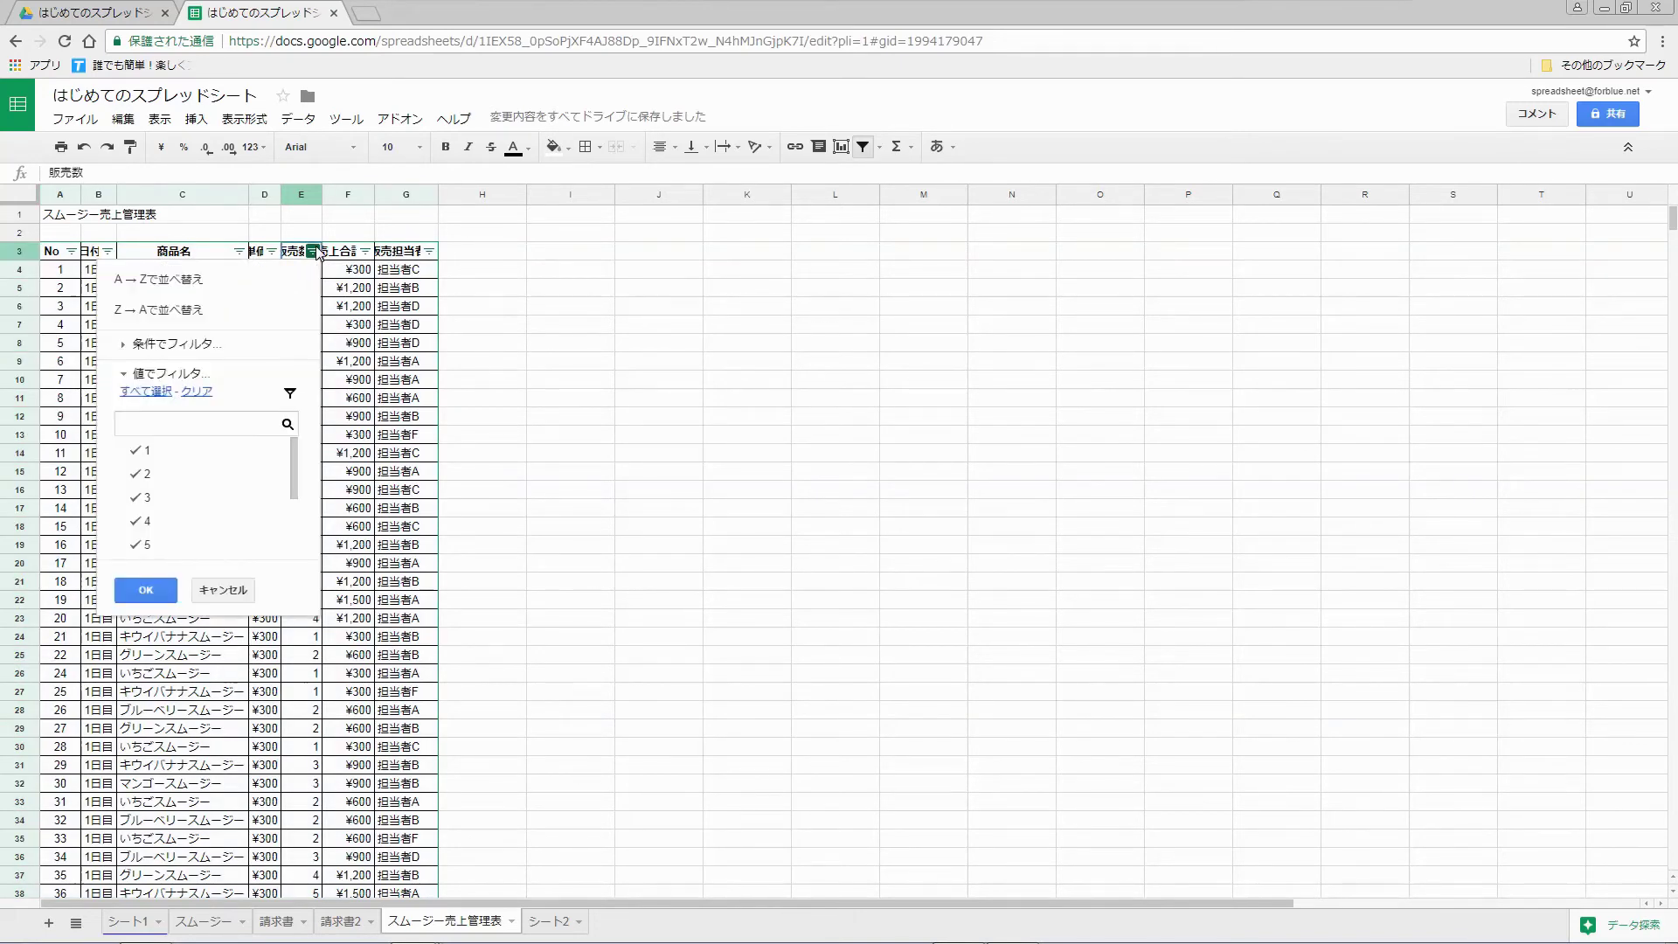
{"action": "left_click", "coordinate": [186, 450]}
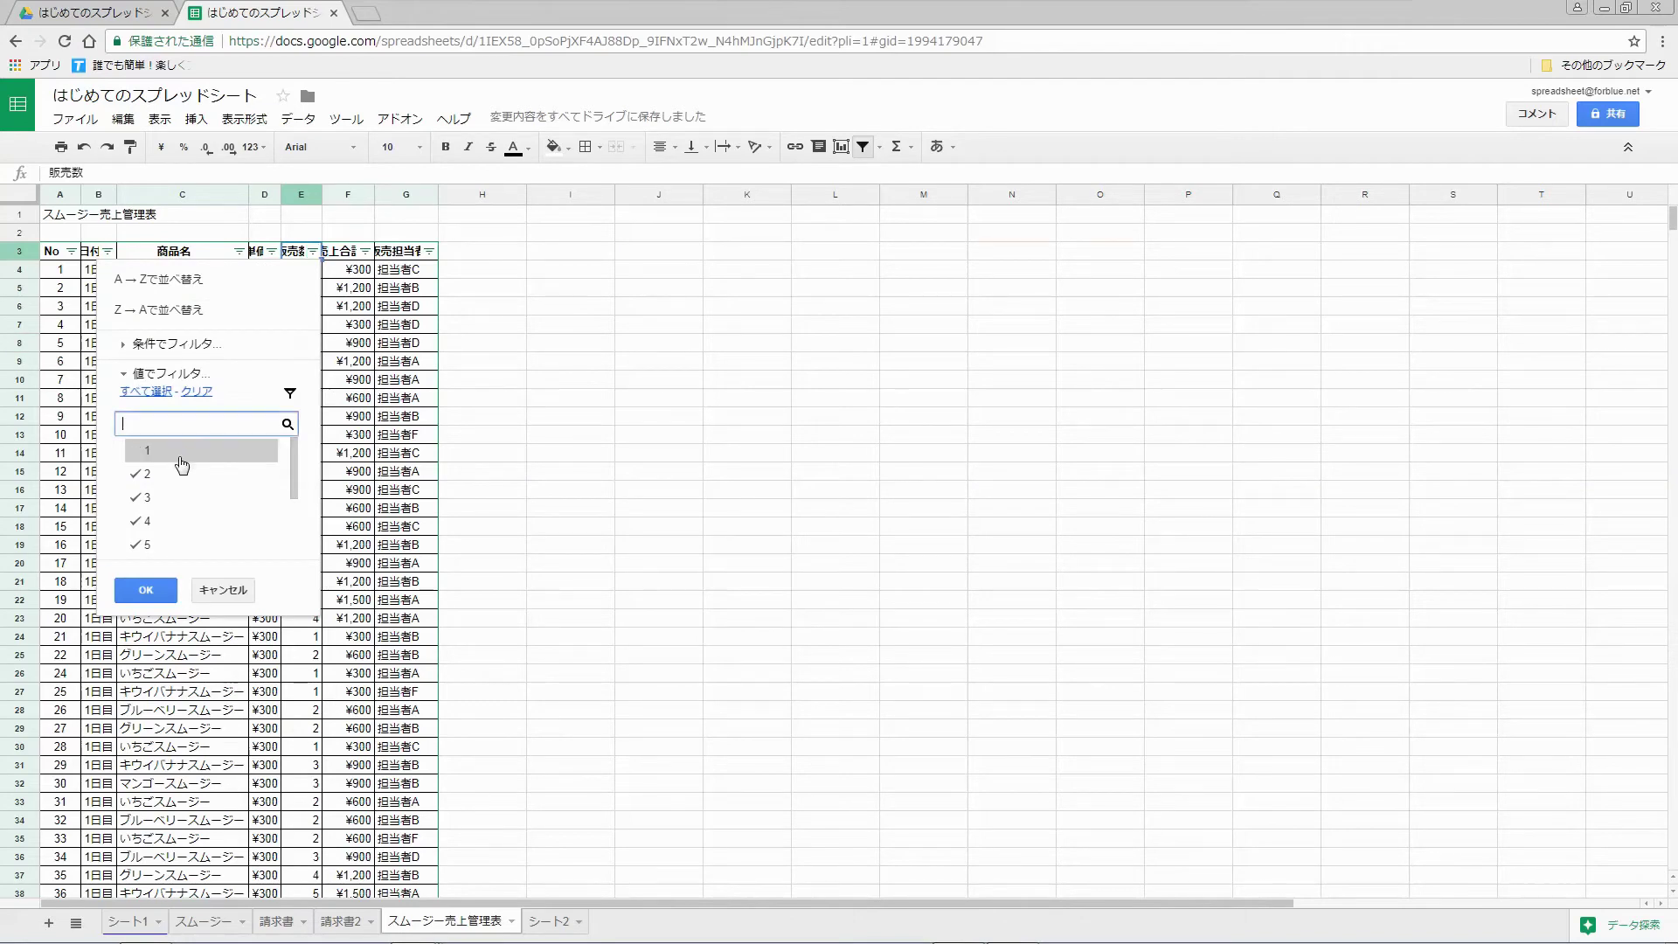
{"action": "left_click", "coordinate": [187, 474]}
{"action": "left_click", "coordinate": [187, 497]}
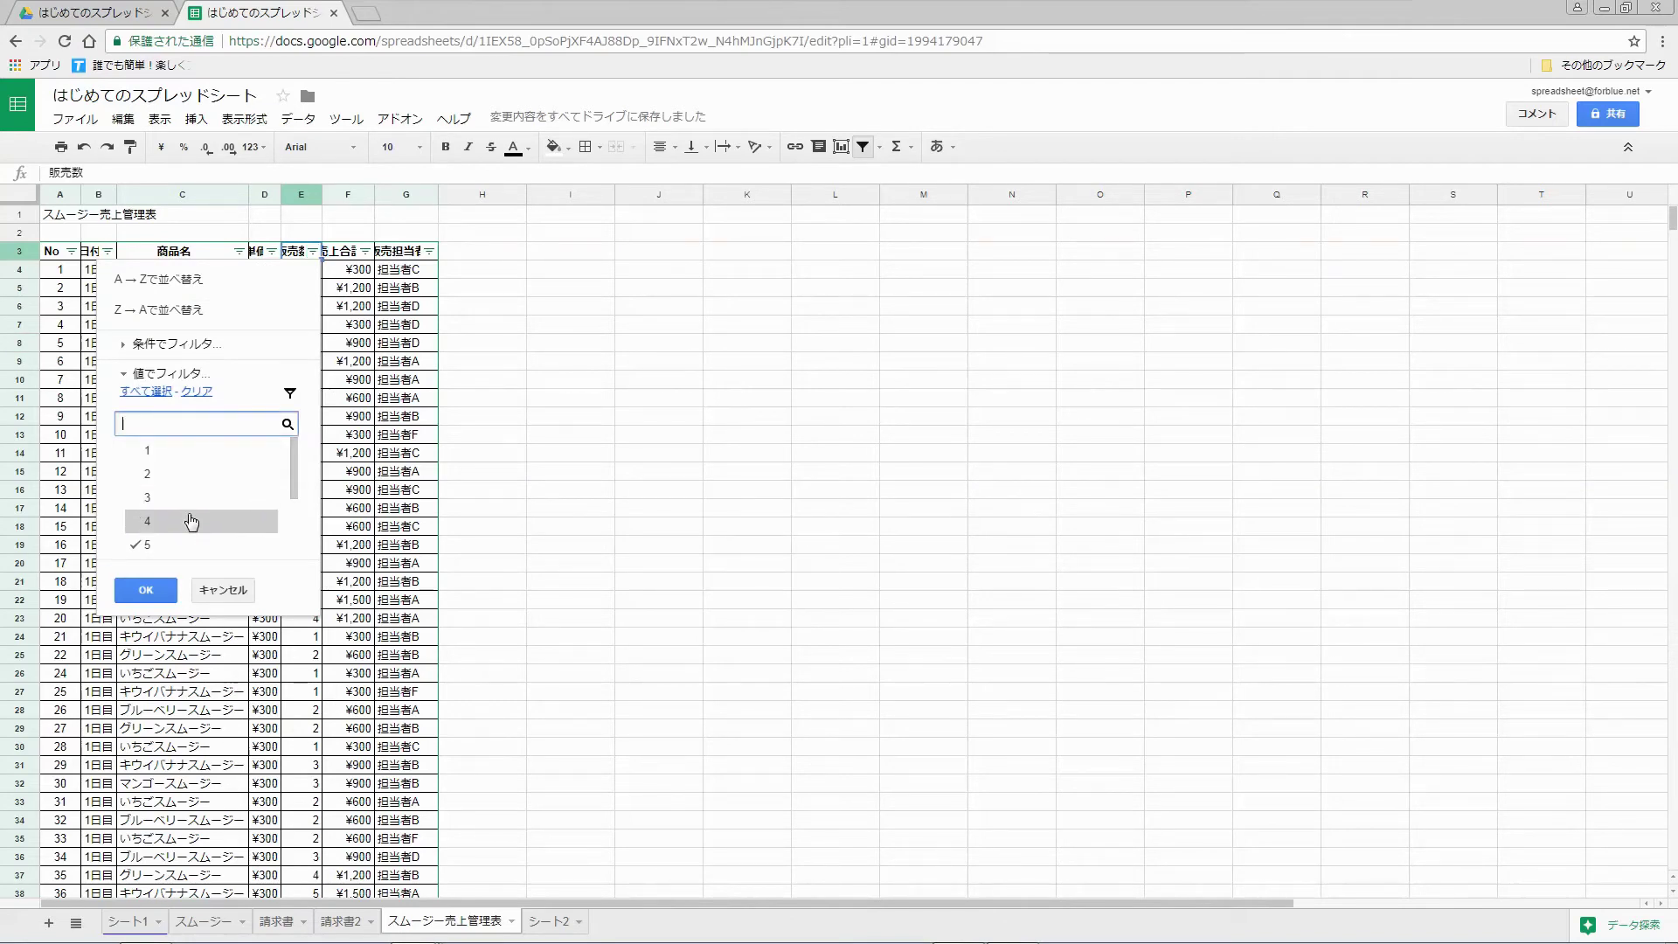
{"action": "left_click", "coordinate": [186, 521]}
{"action": "left_click", "coordinate": [149, 592]}
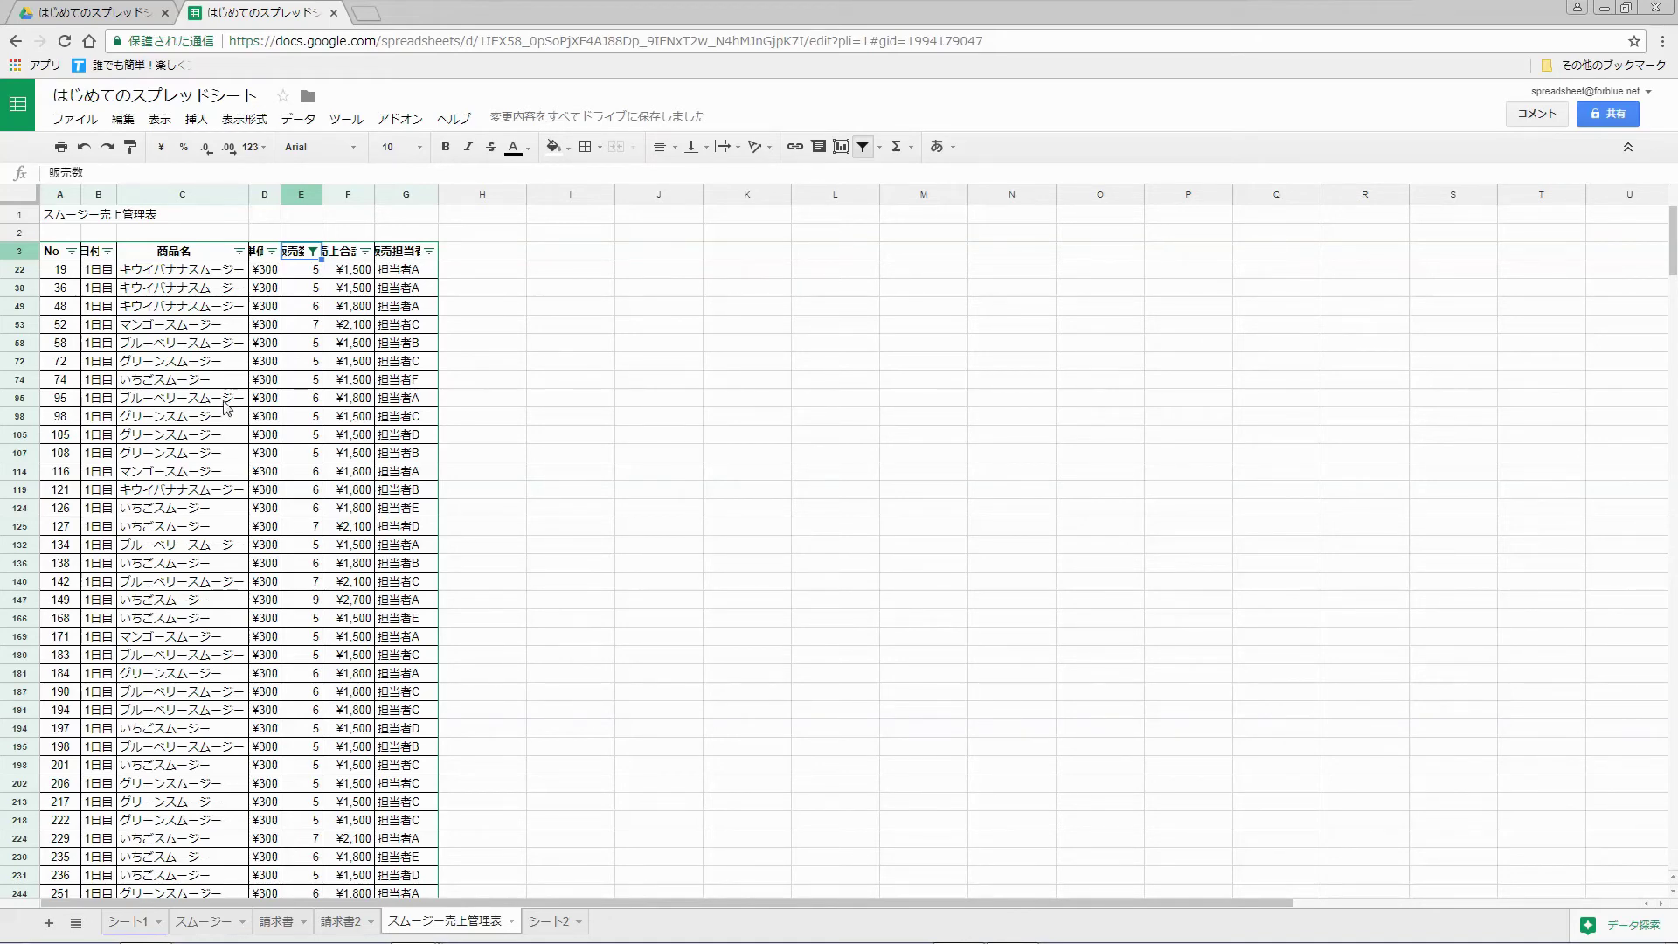
{"action": "left_click", "coordinate": [269, 272]}
- Enter 250 in the first visible 単価 cell and fill it into all filtered unit prices
{"action": "type", "text": "250"}
{"action": "key", "text": "Return"}
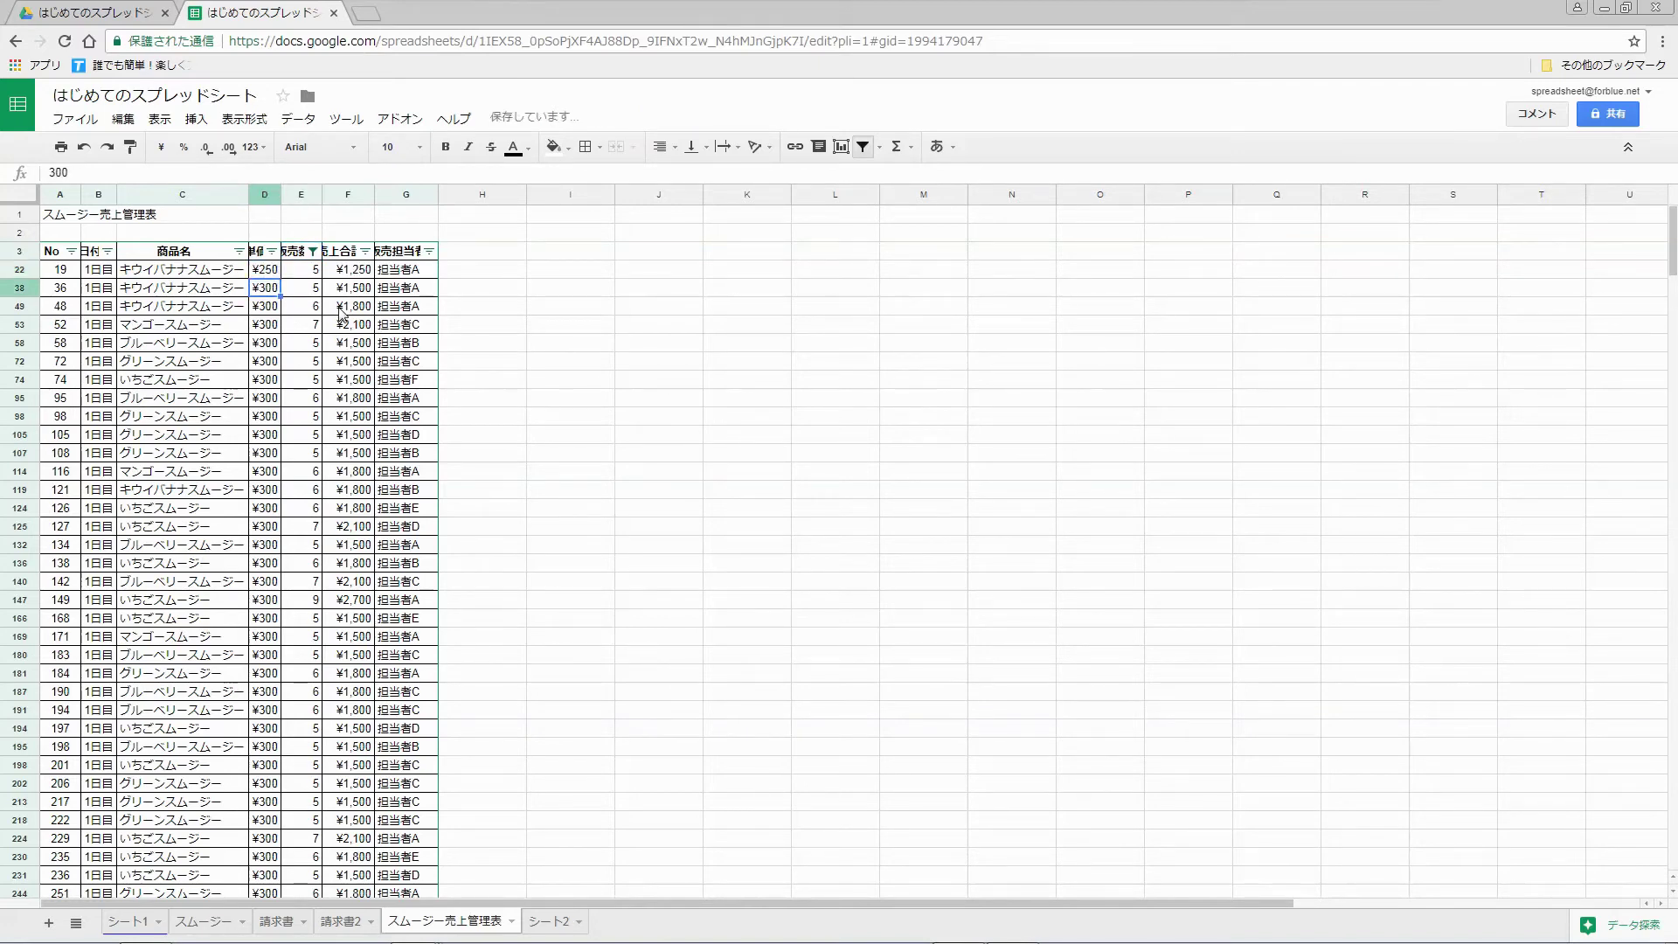
{"action": "key", "text": "Up"}
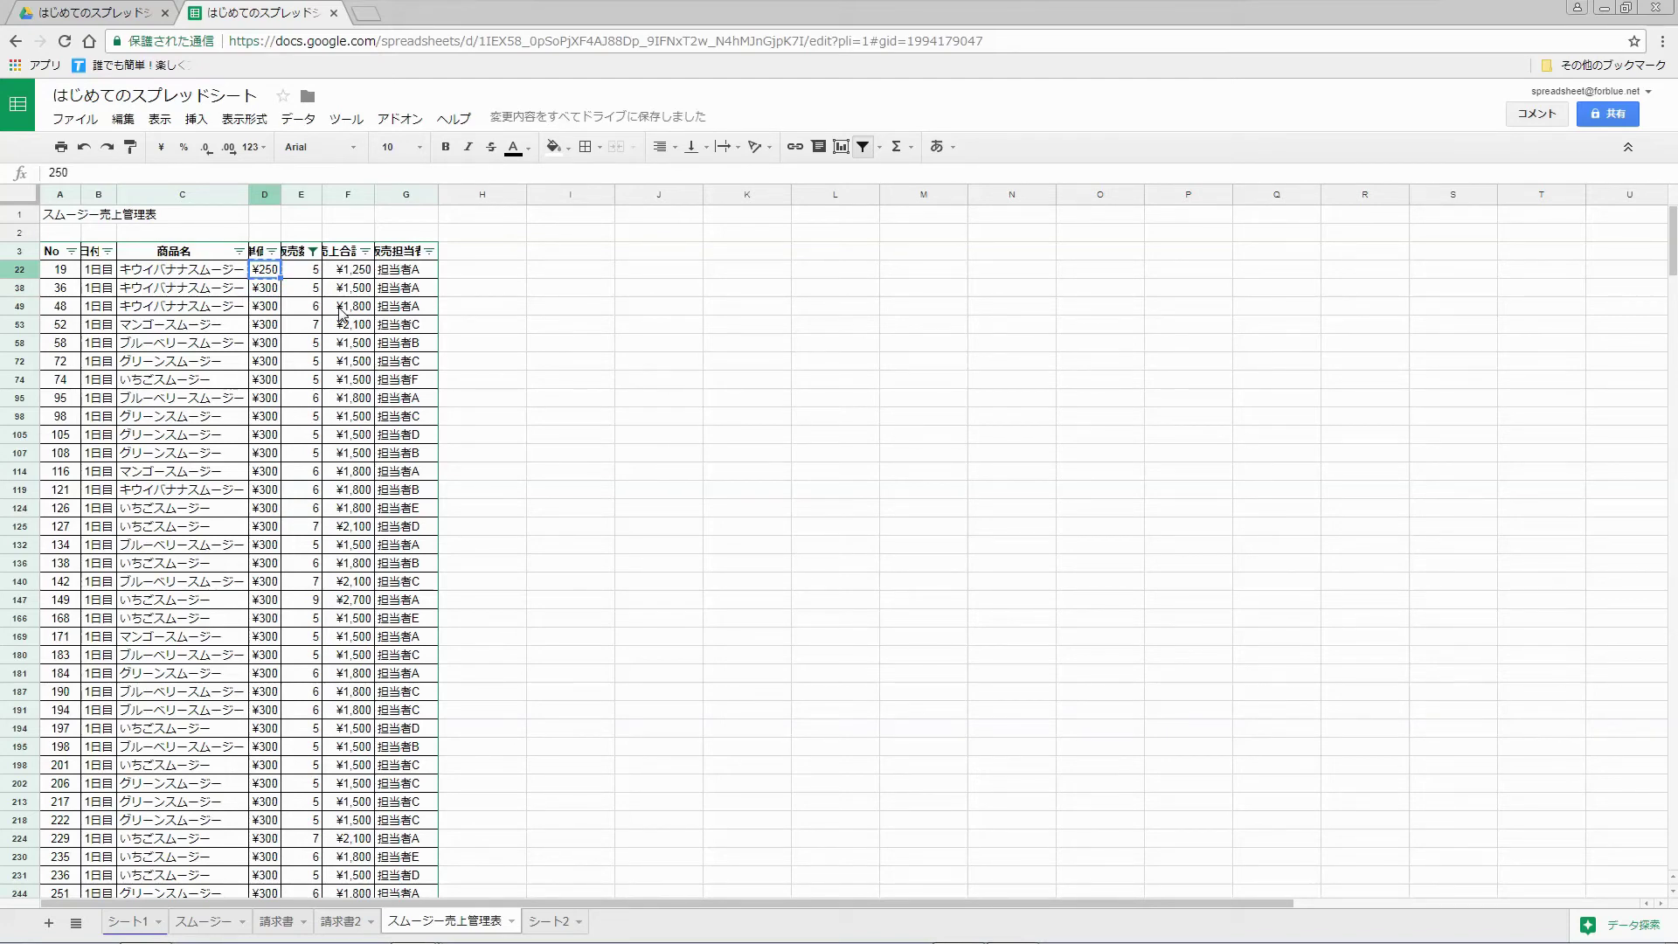
{"action": "key", "text": "ctrl+shift+Down"}
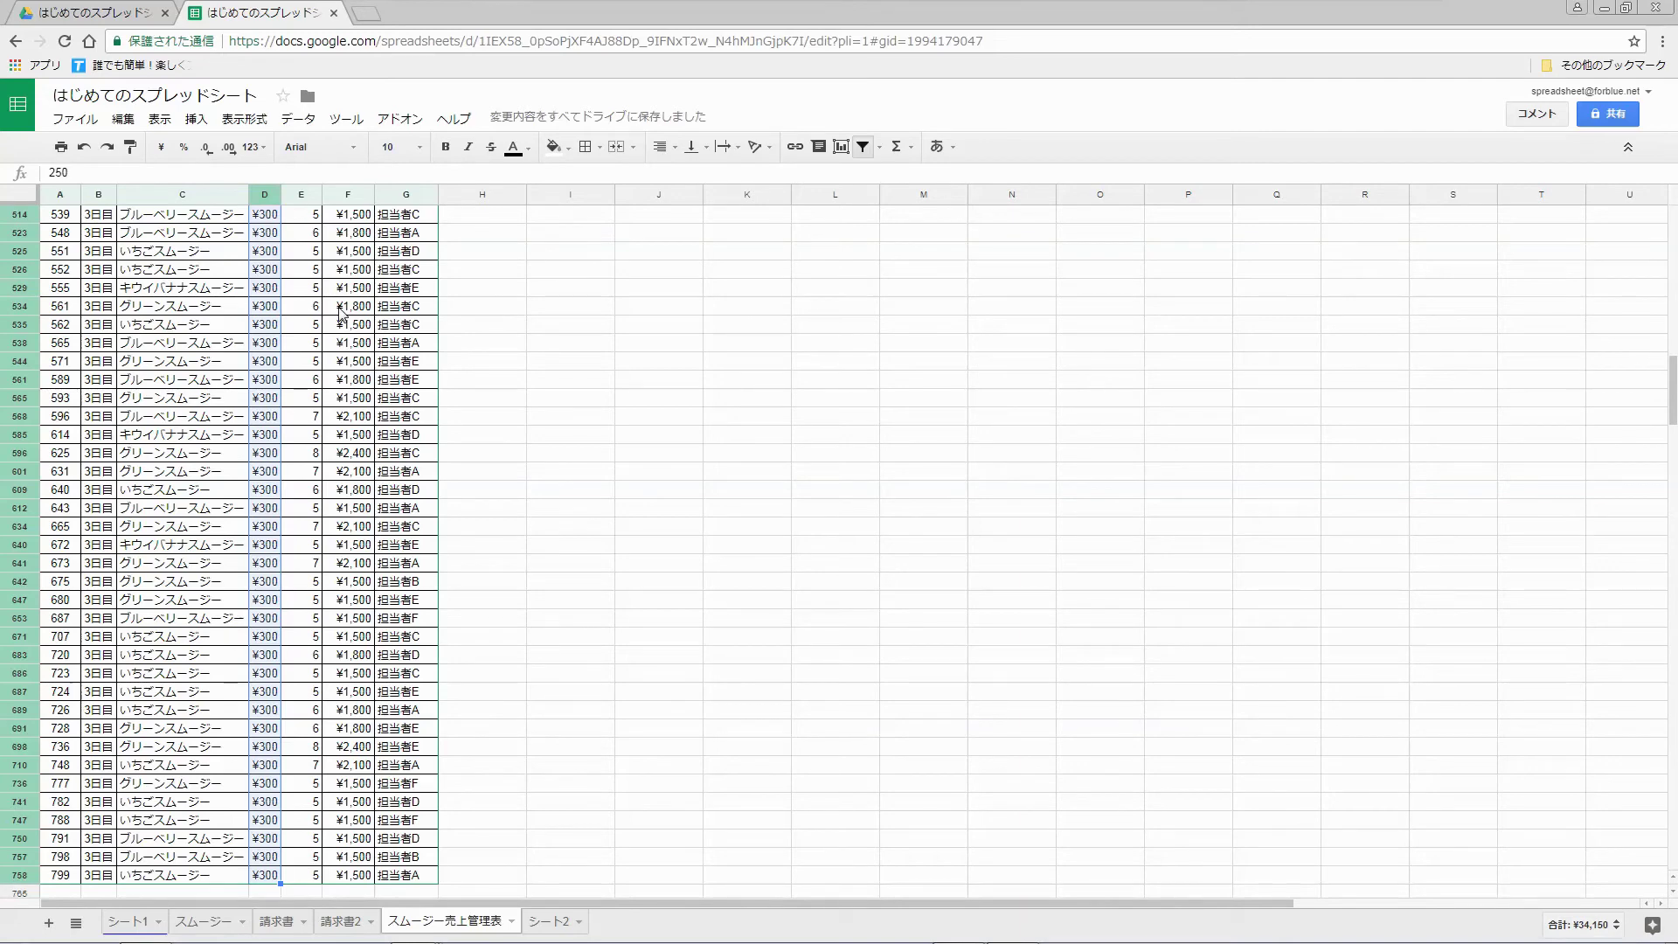
{"action": "type", "text": "250"}
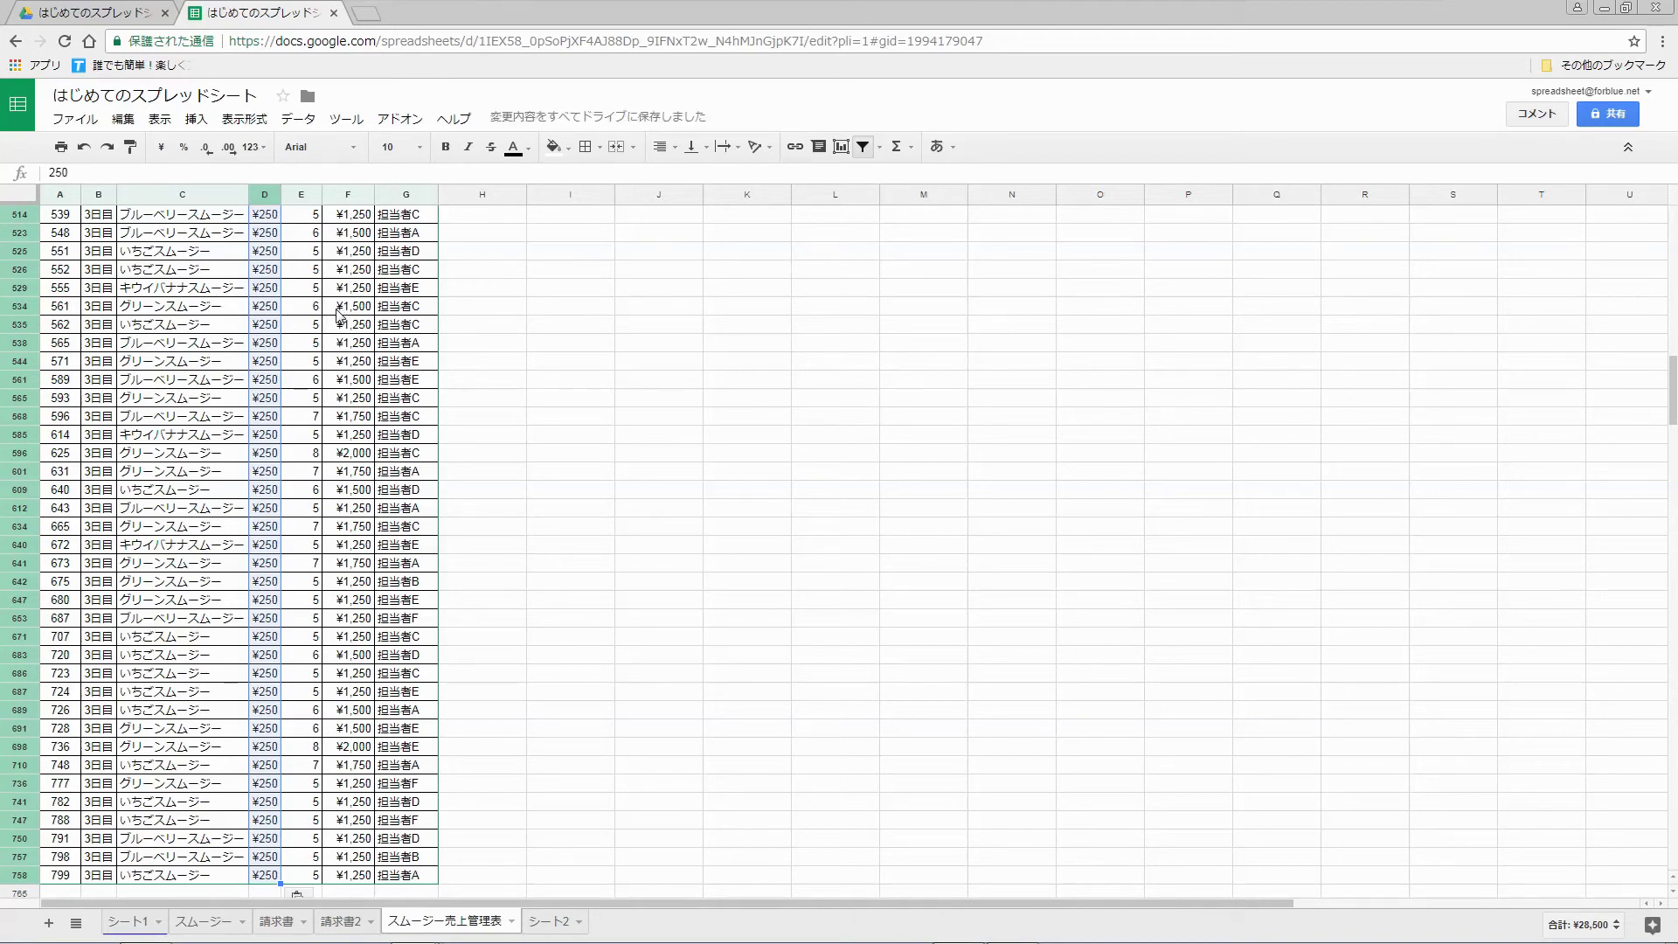
{"action": "left_click", "coordinate": [225, 379]}
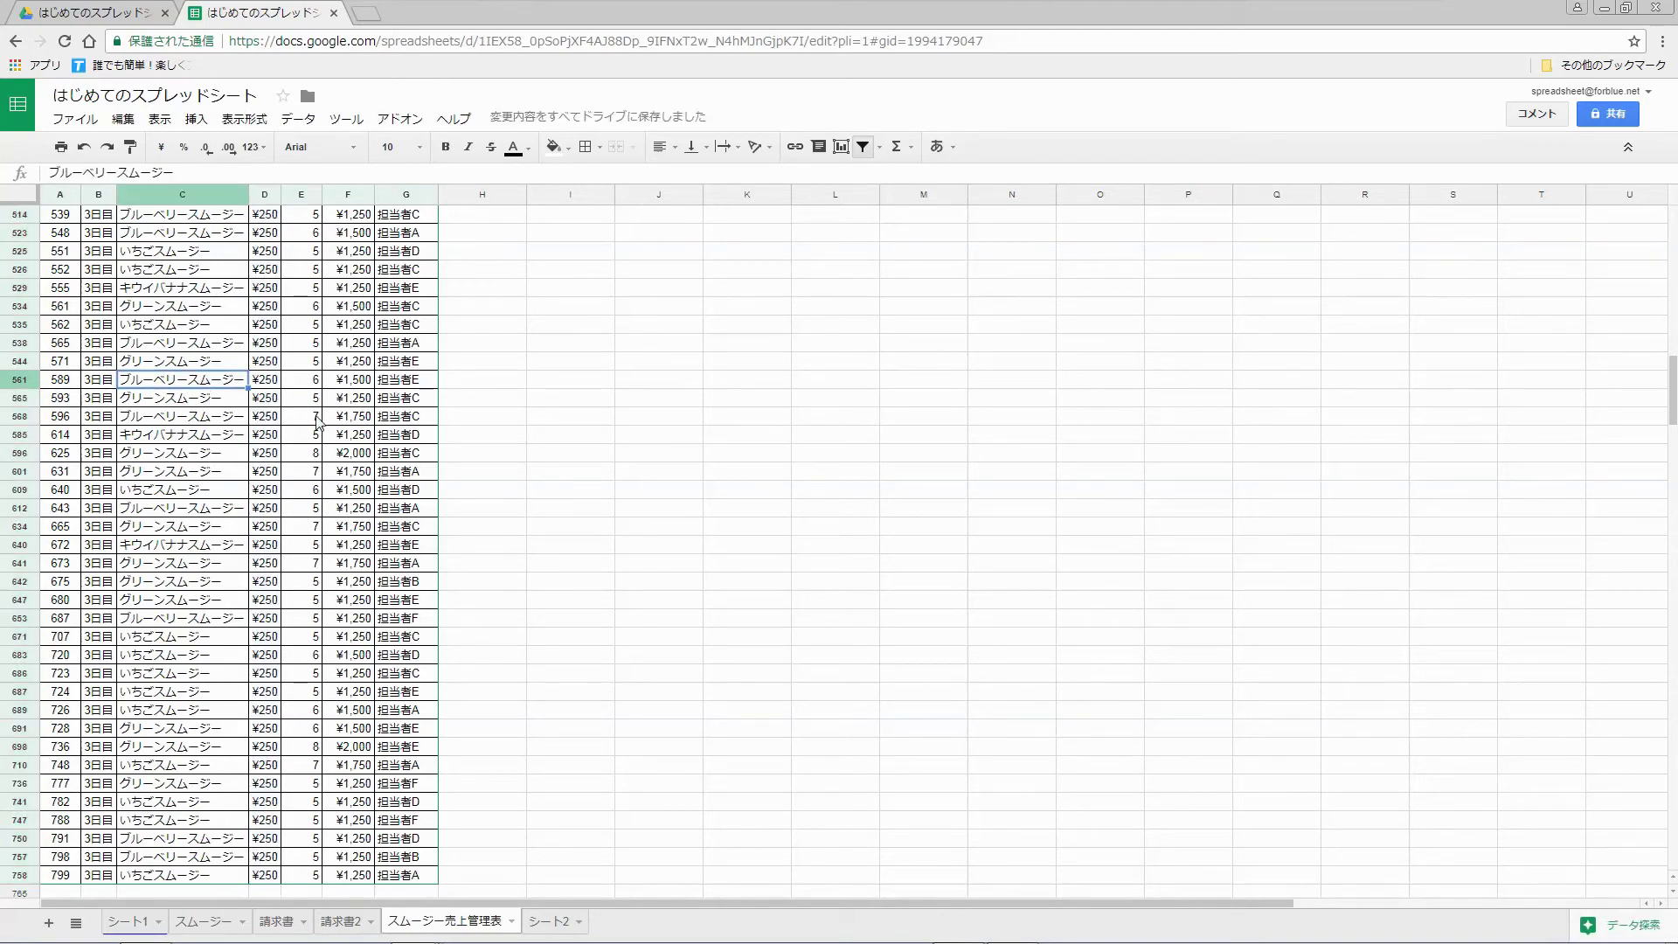
{"action": "key", "text": "ctrl+Up"}
{"action": "scroll", "coordinate": [317, 423], "scroll_direction": "up", "scroll_amount": 1}
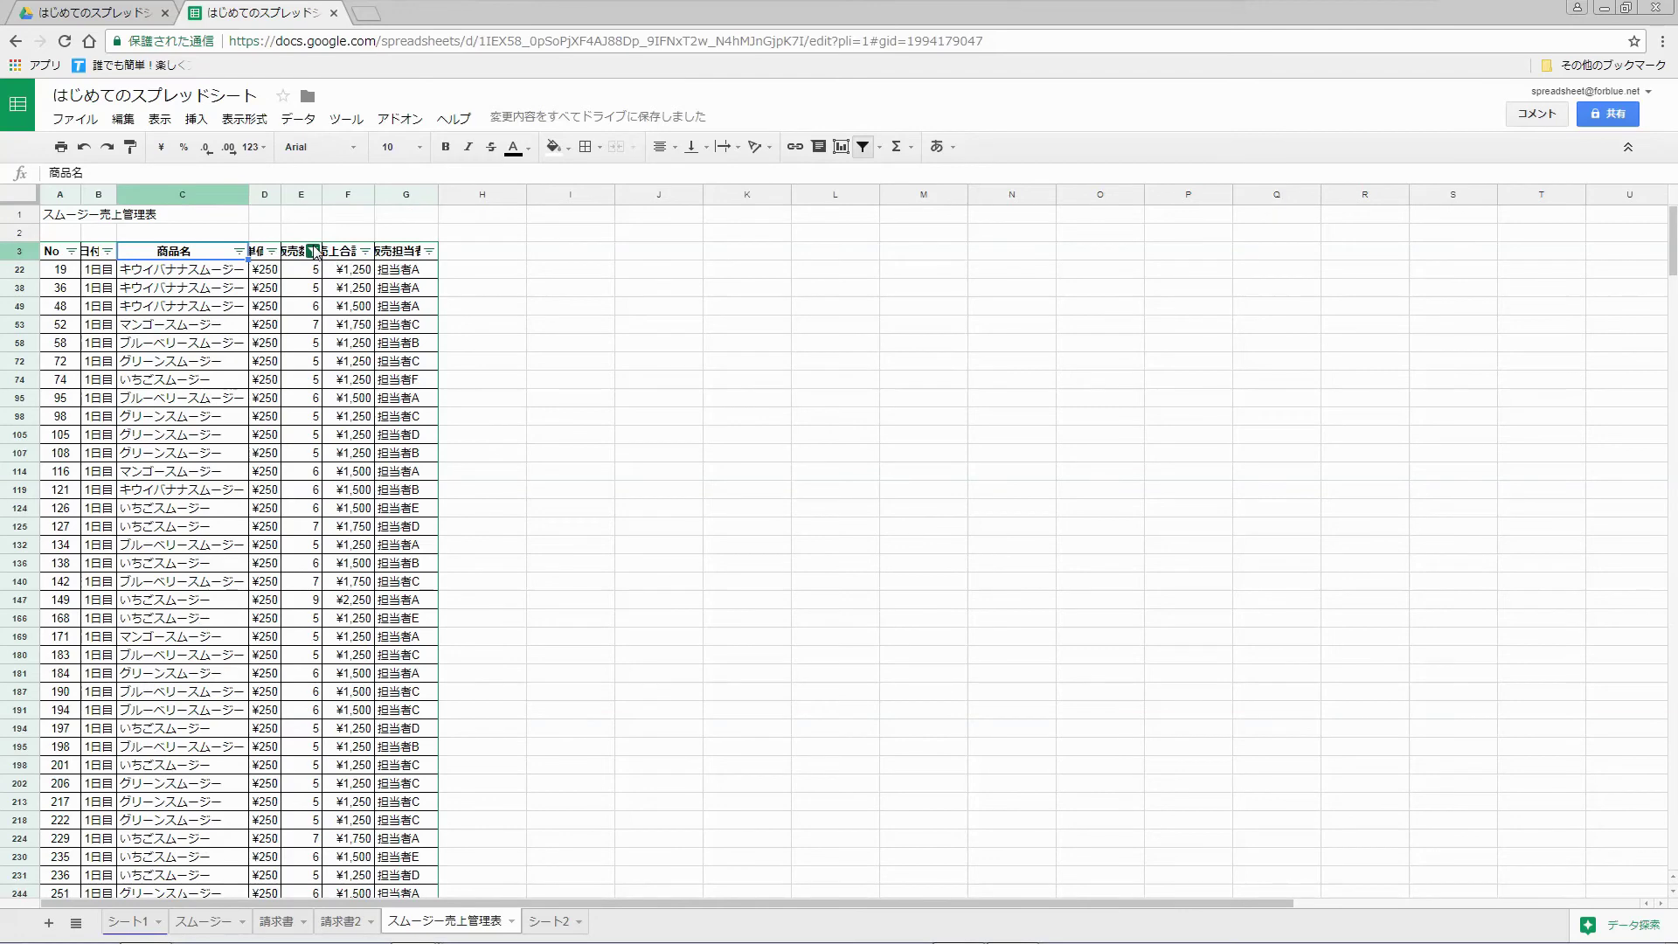
- Re-select all 販売数 values in the filter so every sales row reappears
{"action": "left_click", "coordinate": [313, 251]}
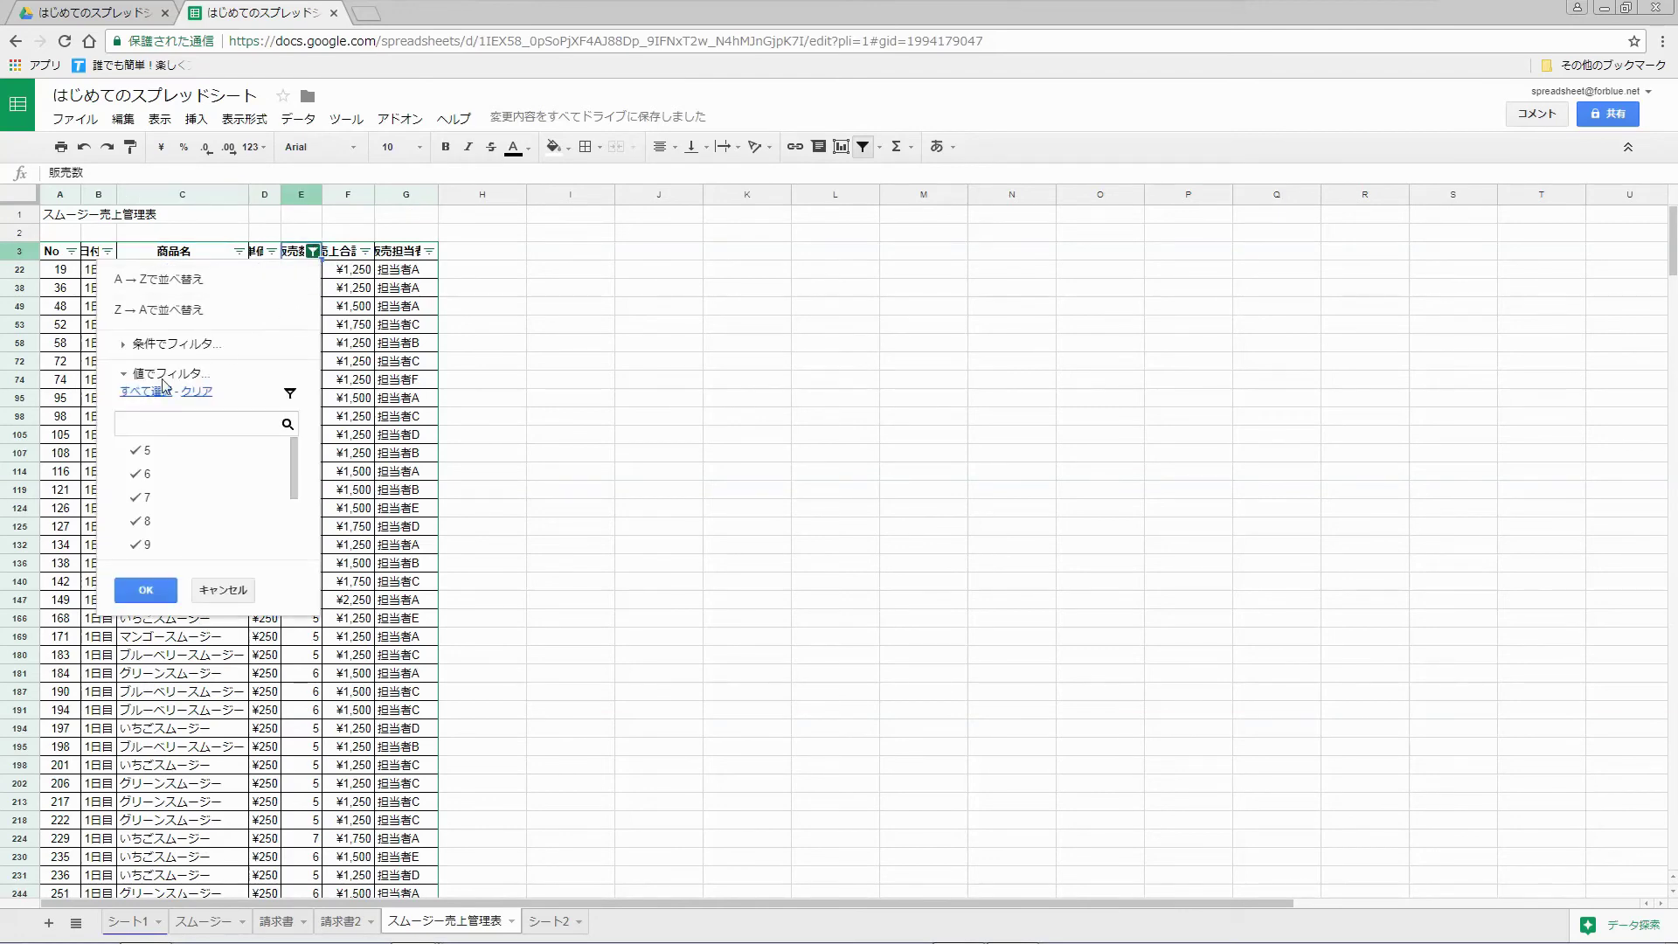
{"action": "left_click", "coordinate": [139, 394]}
{"action": "left_click", "coordinate": [133, 590]}
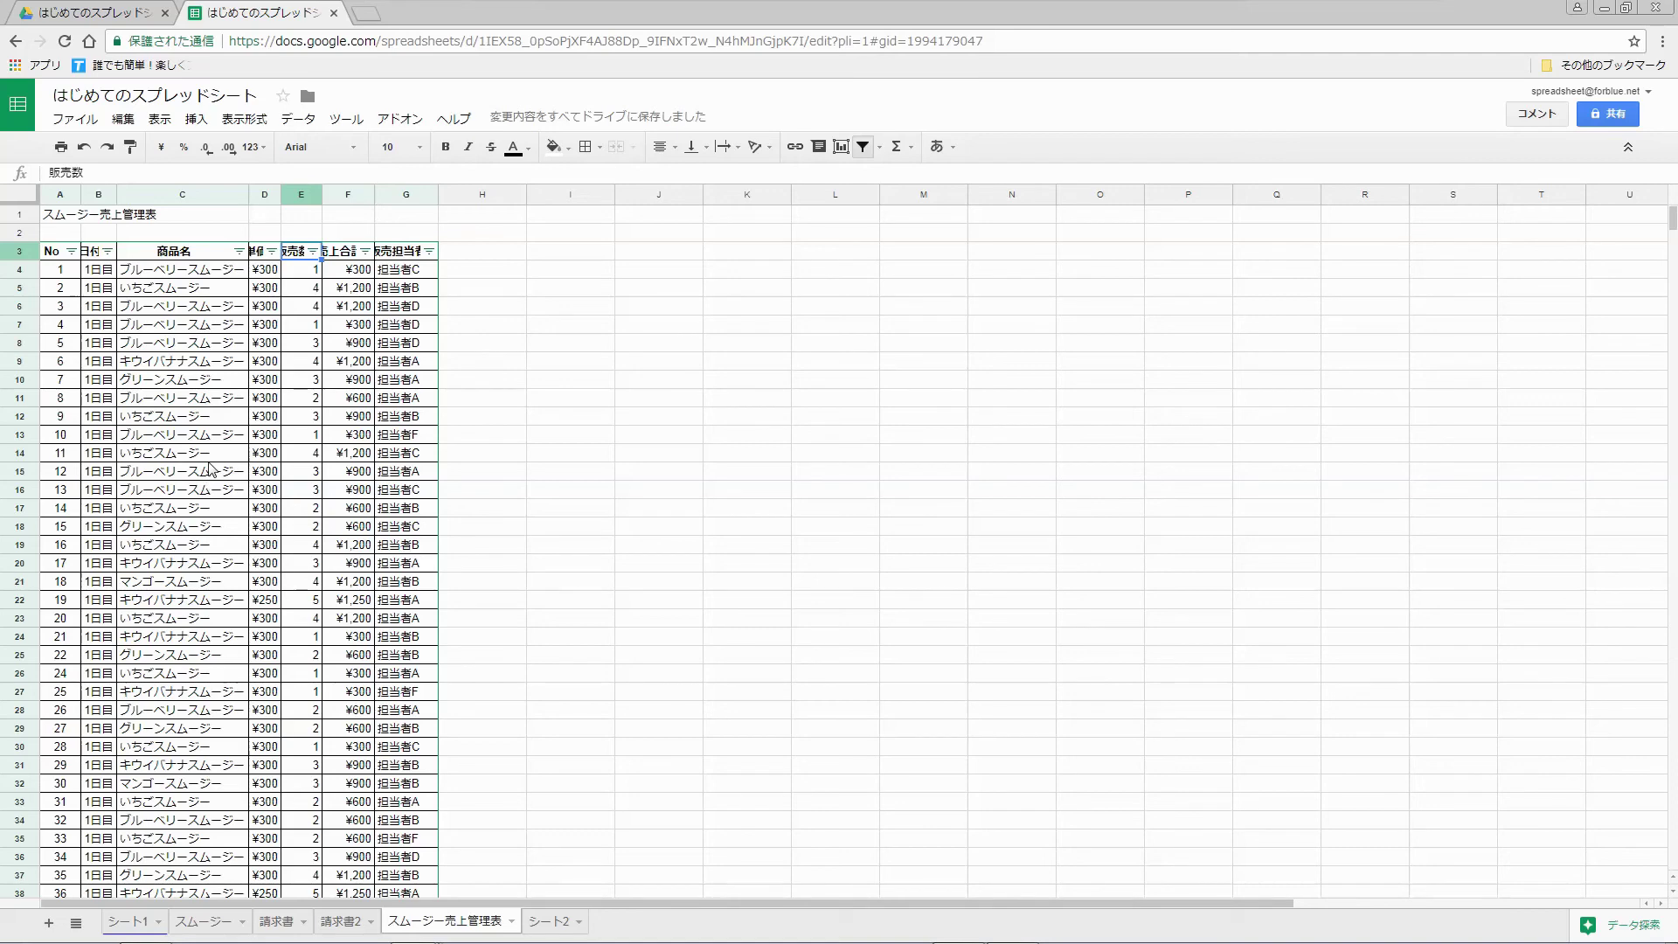
{"action": "left_click", "coordinate": [239, 251]}
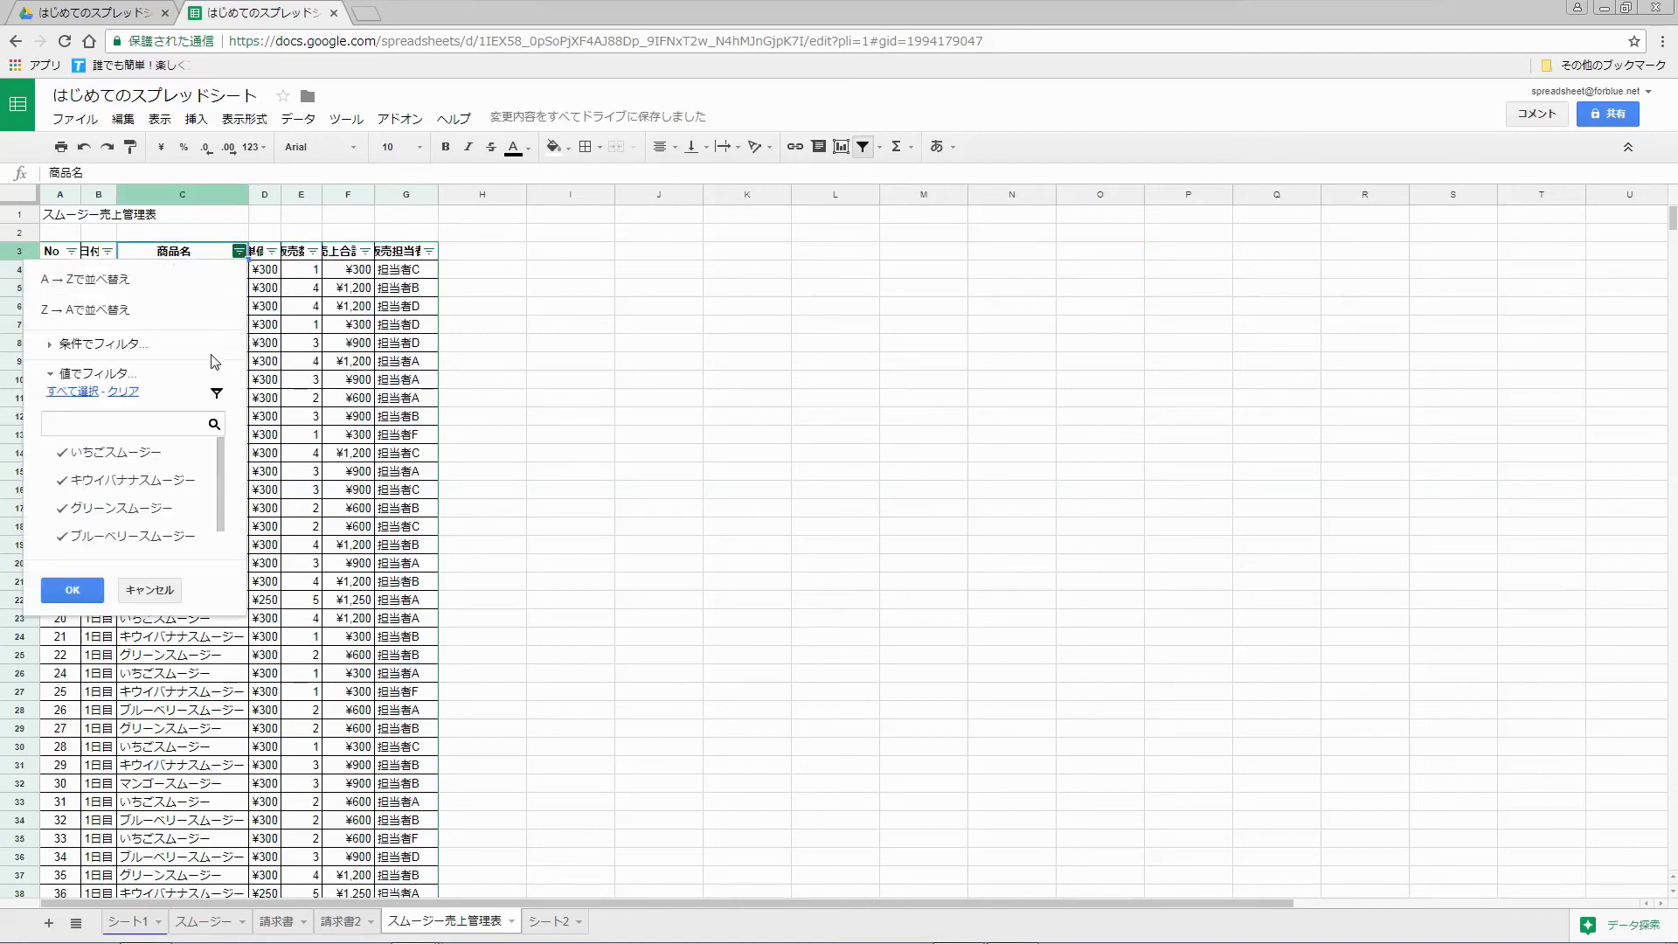
- Hide いちごスムージー and キウイバナナスムージー rows with the 商品名 filter
{"action": "left_click", "coordinate": [128, 459]}
{"action": "left_click", "coordinate": [128, 481]}
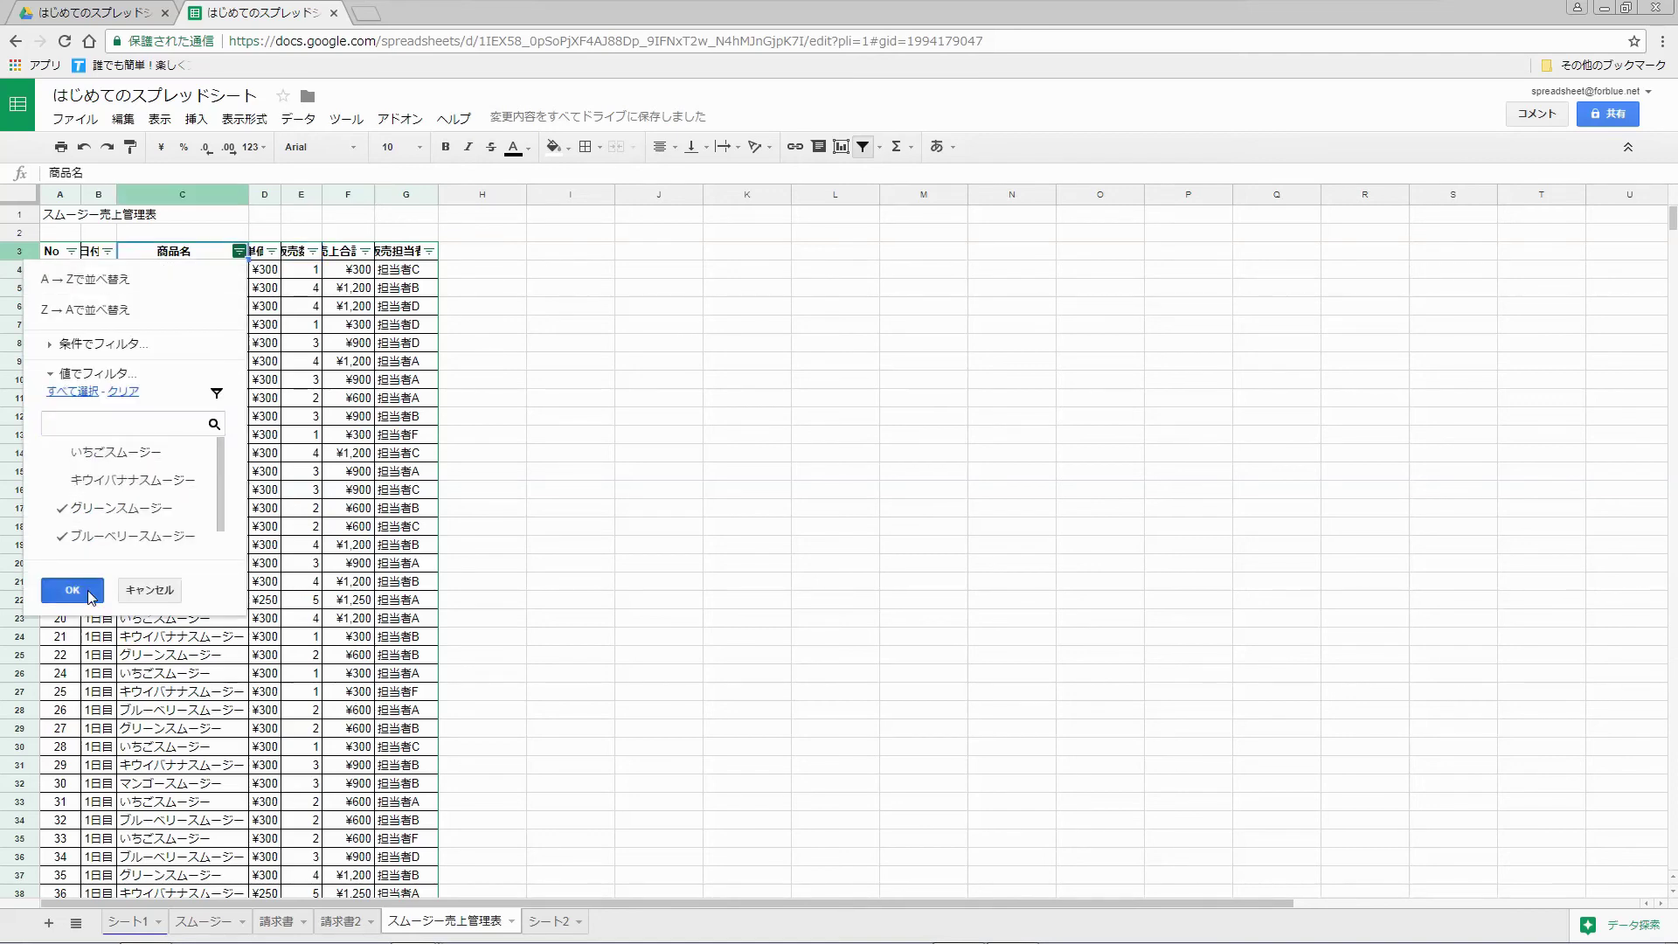
{"action": "left_click", "coordinate": [88, 593]}
- Exclude ¥600 and ¥900 totals in the 売上合計 filter, then review the 商品名 filter
{"action": "left_click", "coordinate": [366, 251]}
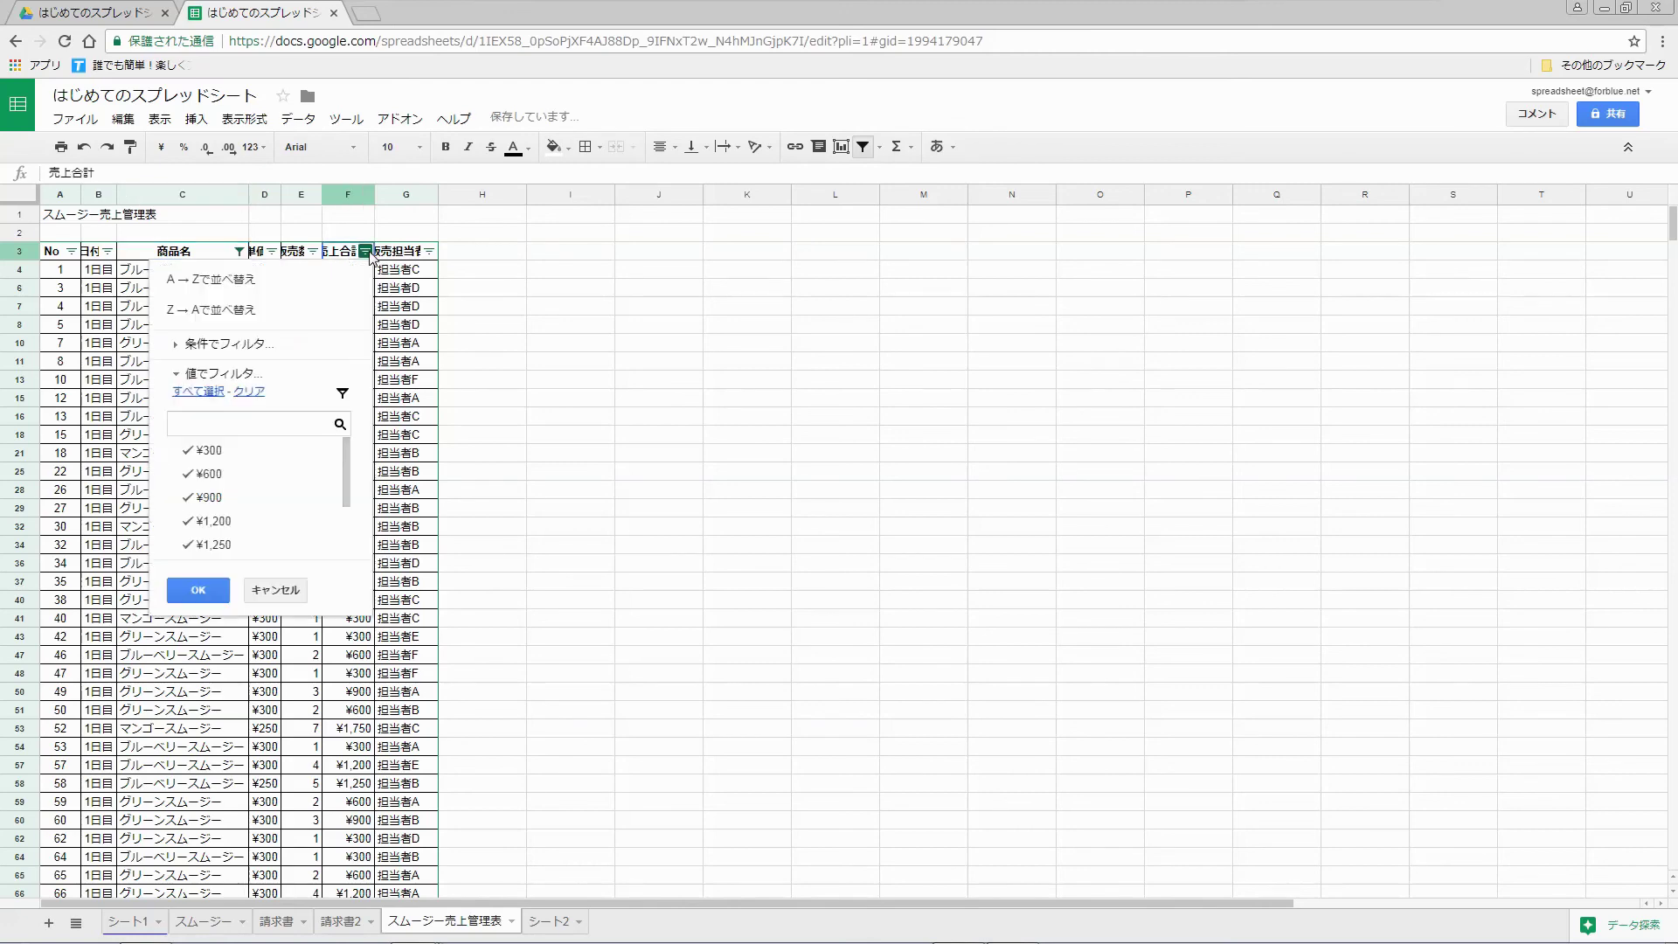
{"action": "left_click", "coordinate": [250, 473]}
{"action": "left_click", "coordinate": [236, 497]}
{"action": "left_click", "coordinate": [211, 592]}
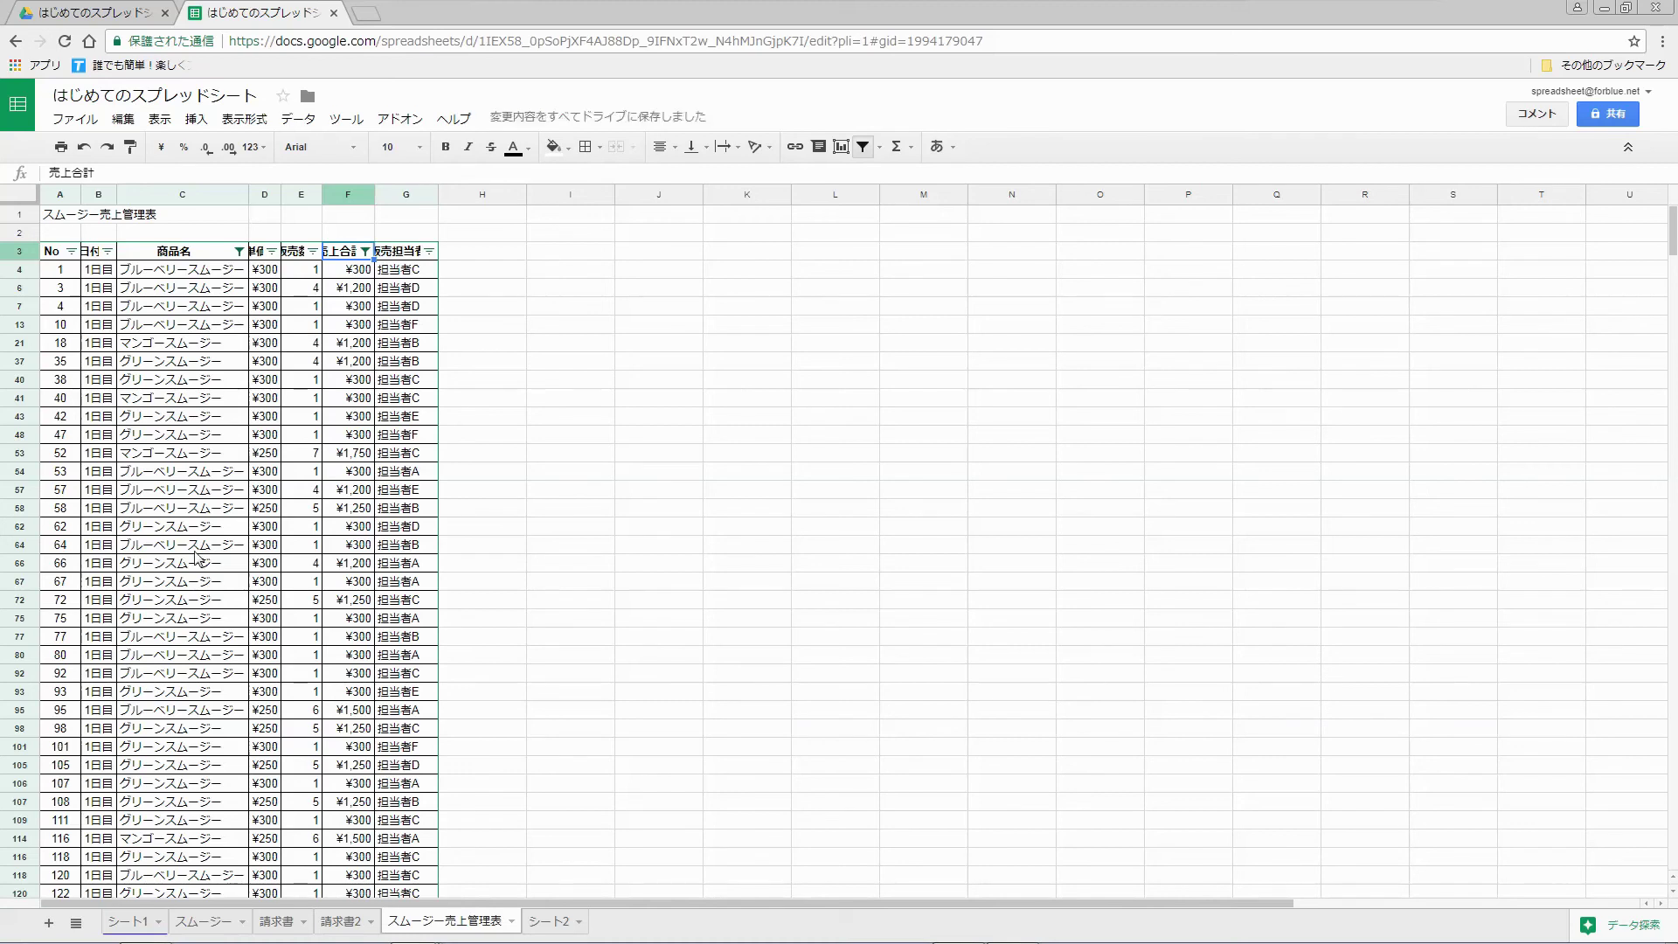
{"action": "left_click", "coordinate": [177, 508]}
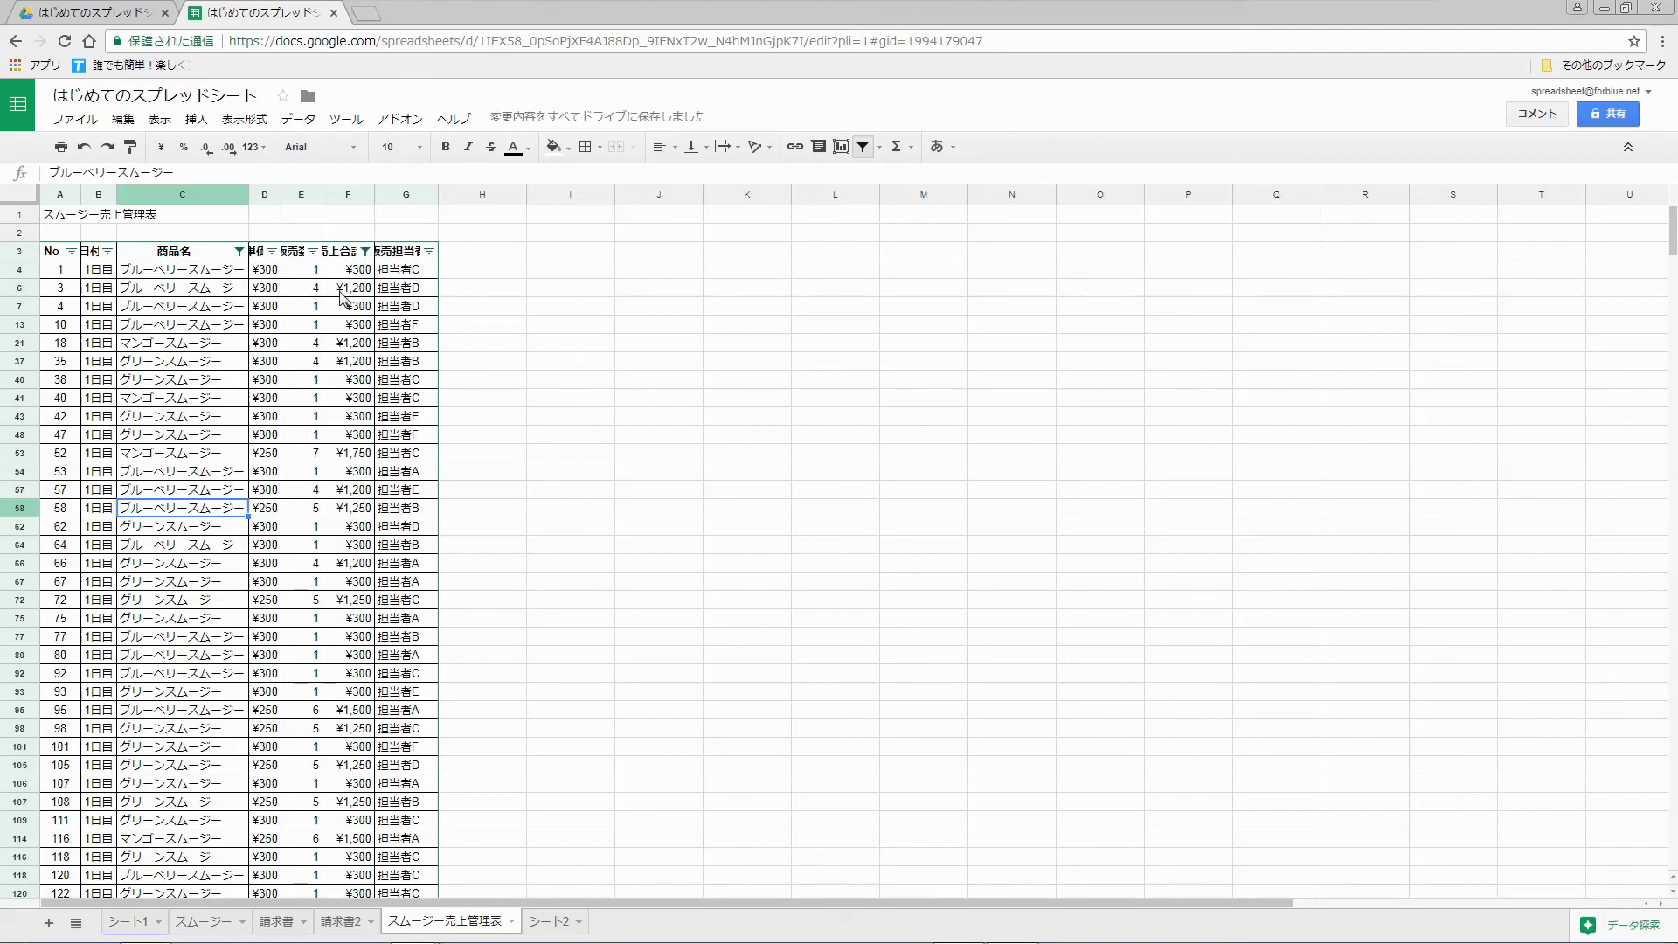
{"action": "left_click", "coordinate": [239, 252]}
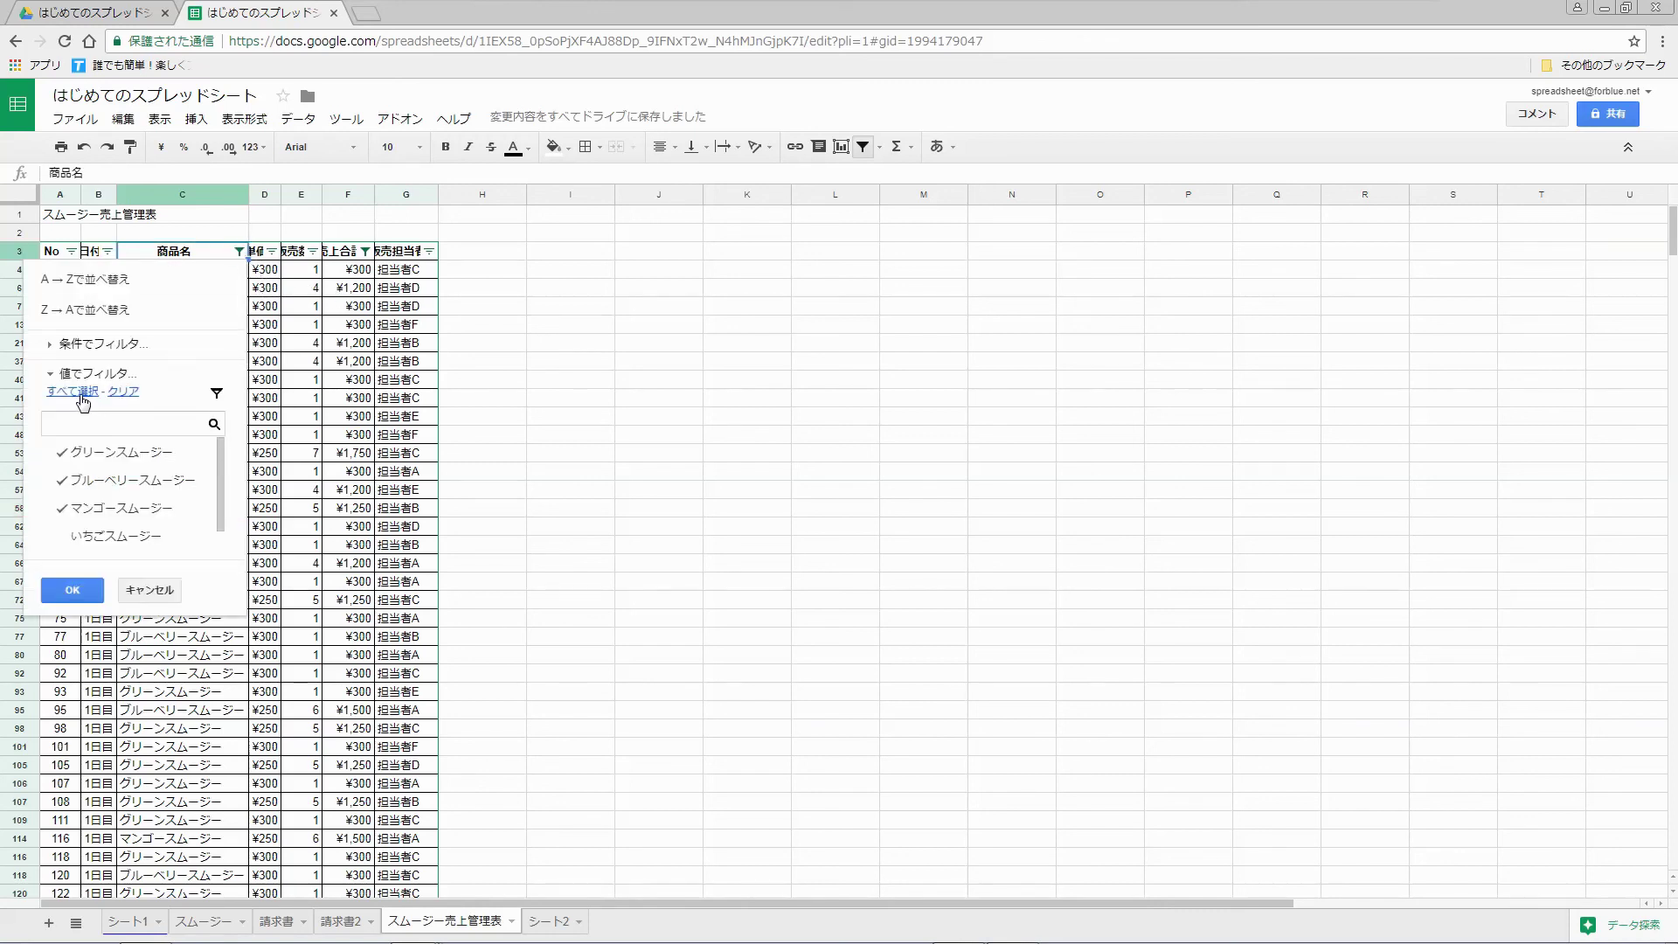
{"action": "left_click", "coordinate": [169, 594]}
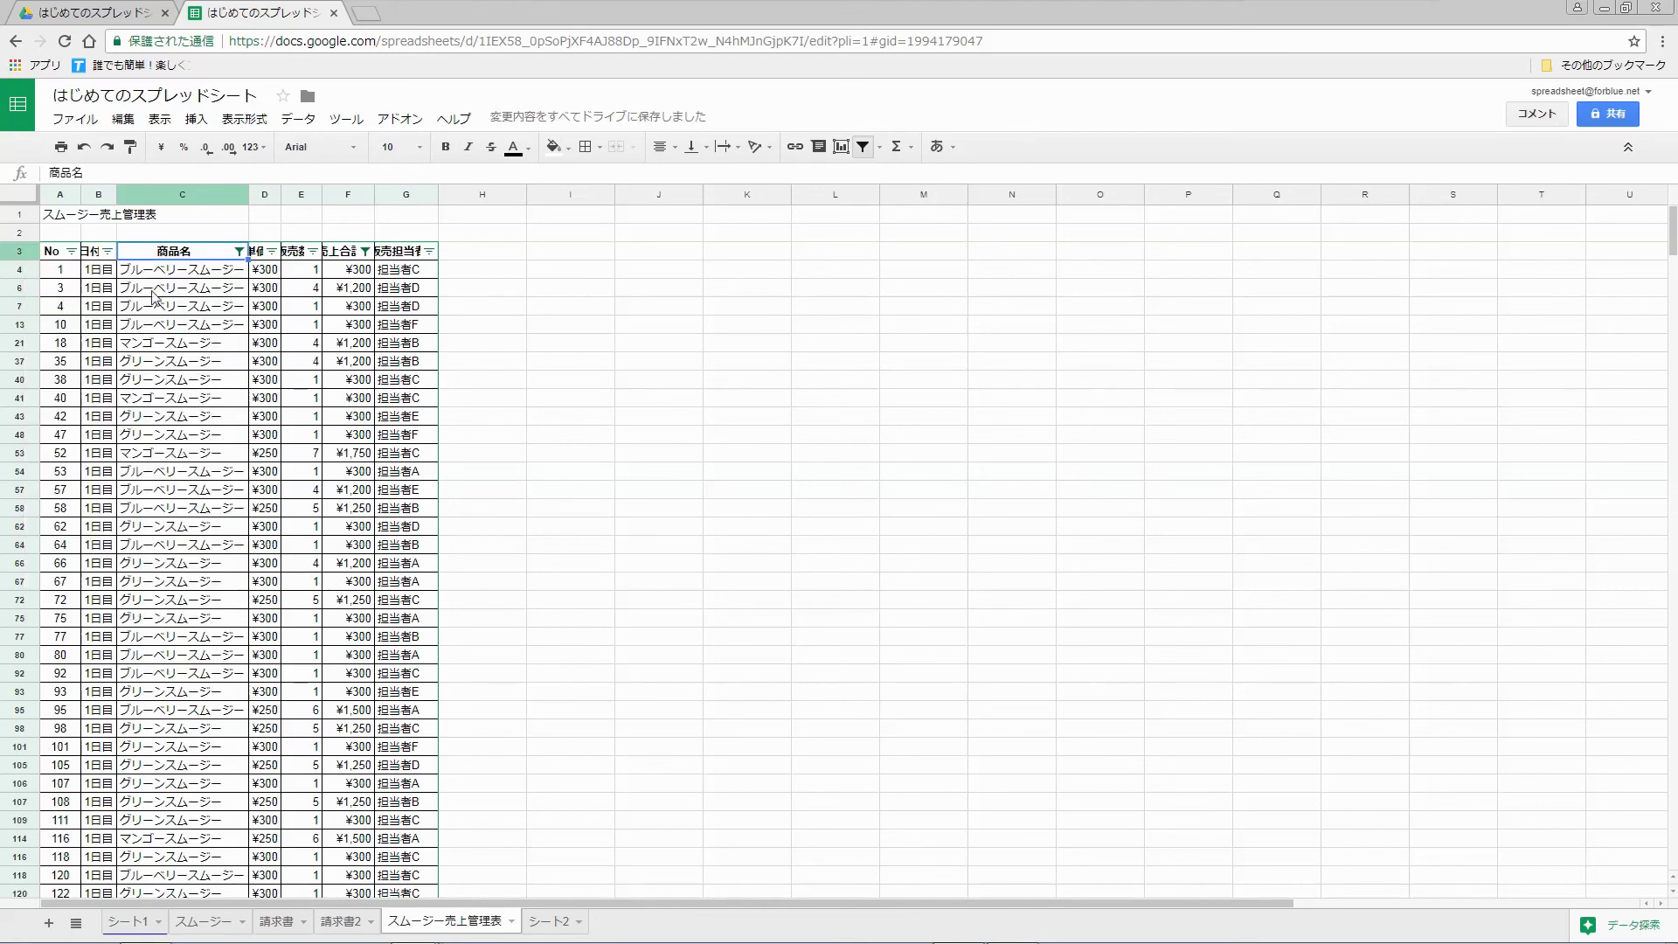
{"action": "left_click", "coordinate": [297, 118]}
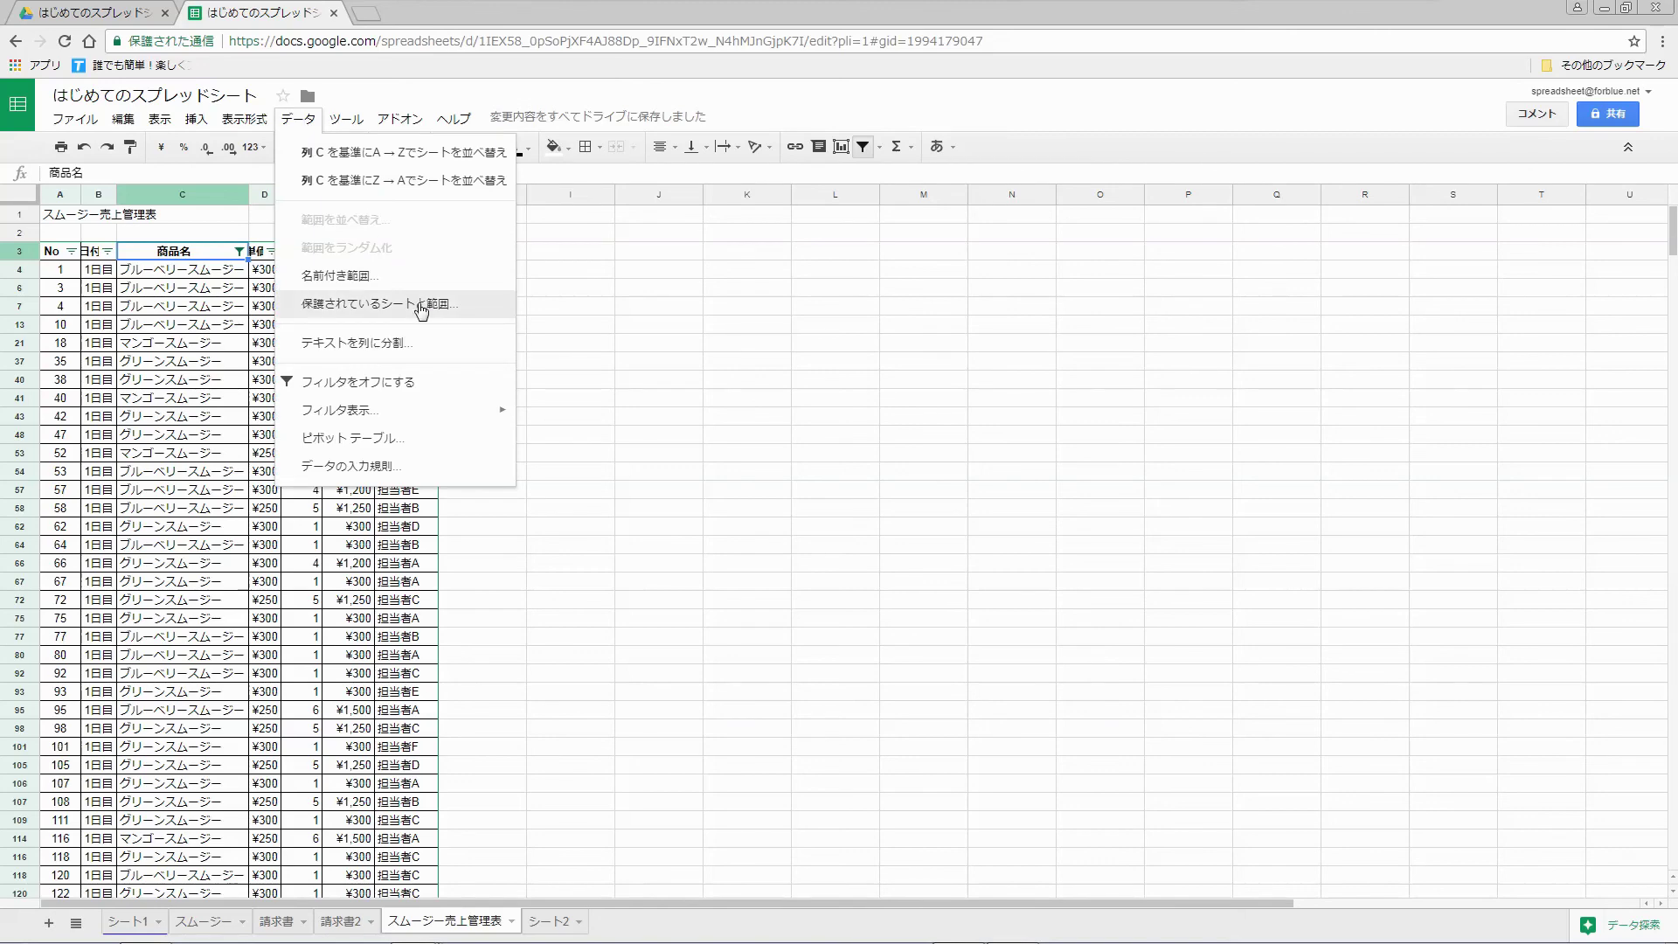
- Remove the filter from the smoothie sales table so いちご, キウイバナナ and all other rows reappear
{"action": "left_click", "coordinate": [414, 391]}
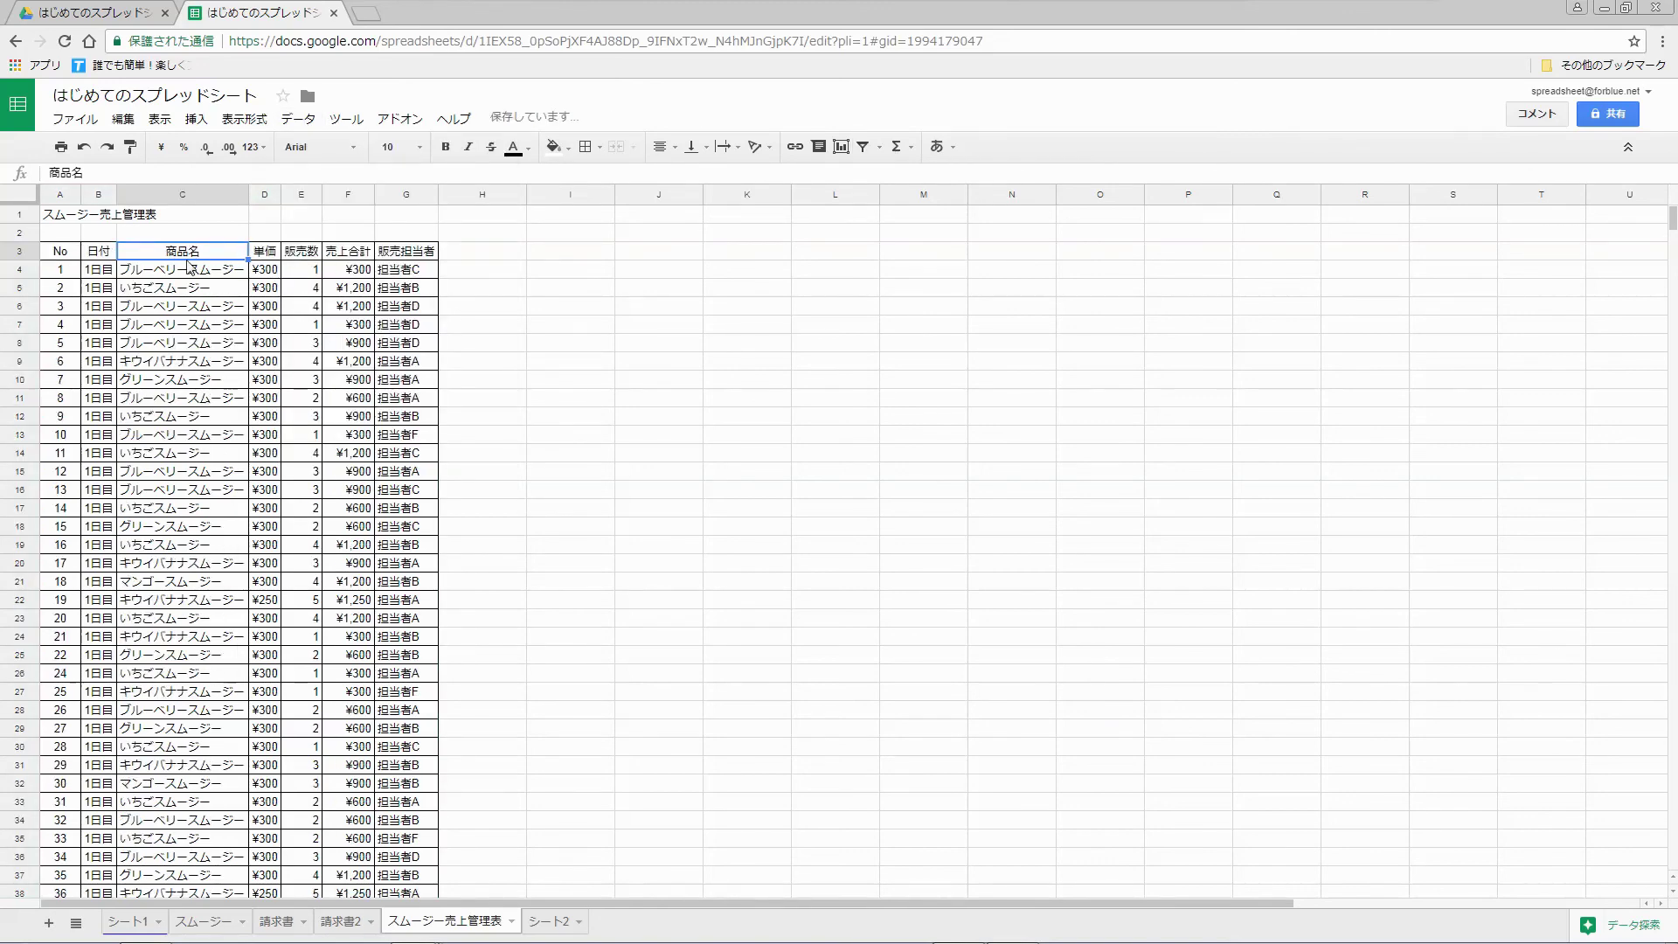